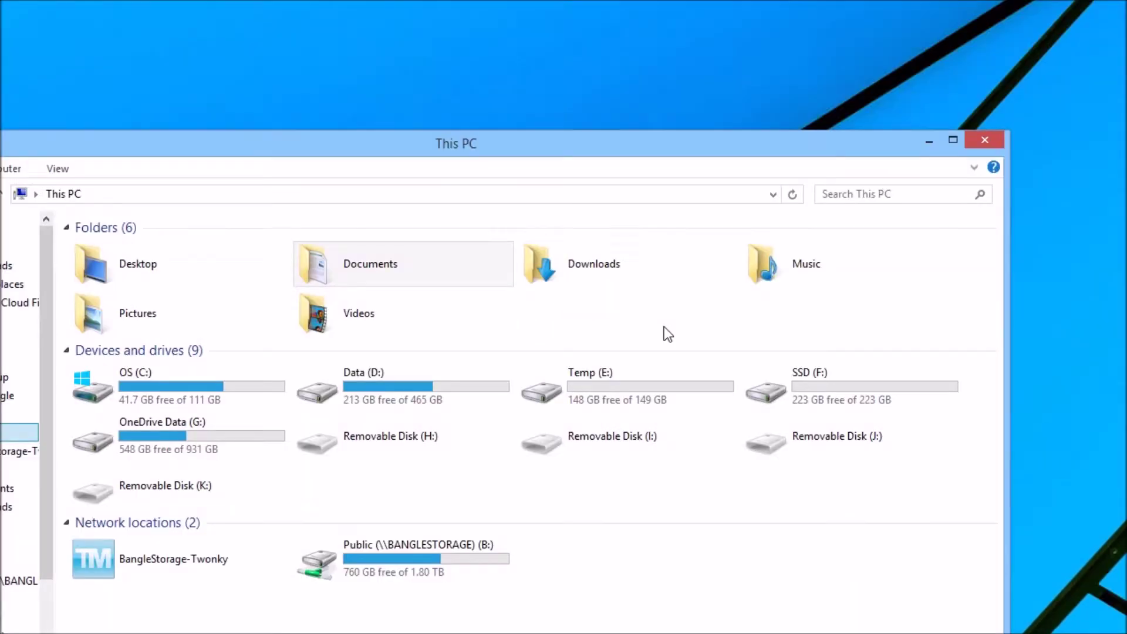
Open the Control Panel
click(23, 618)
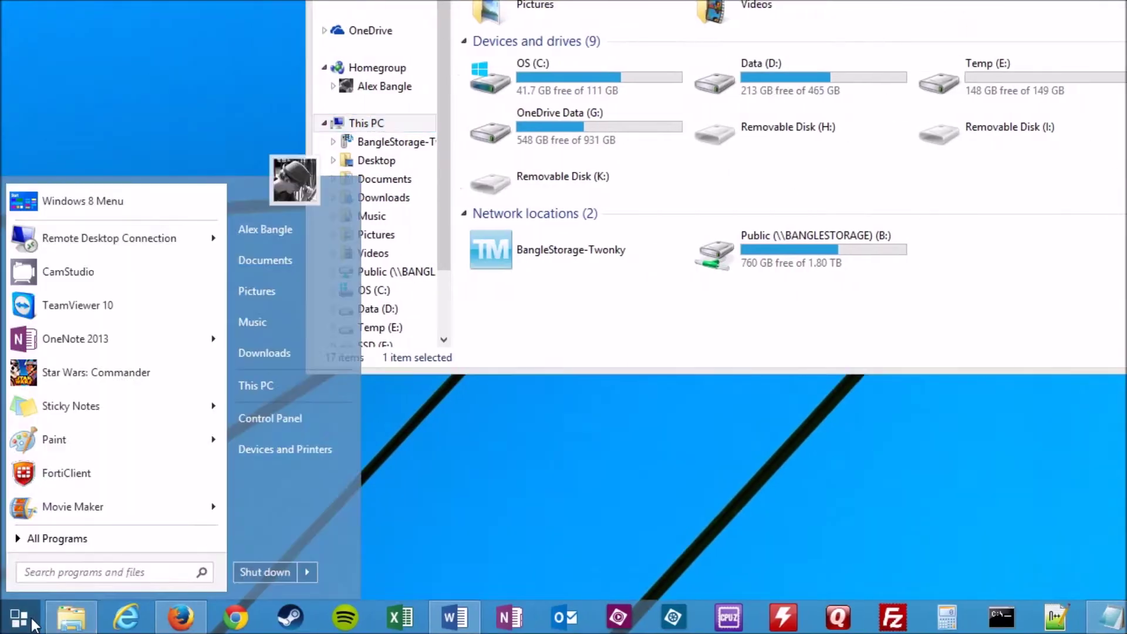
click(301, 421)
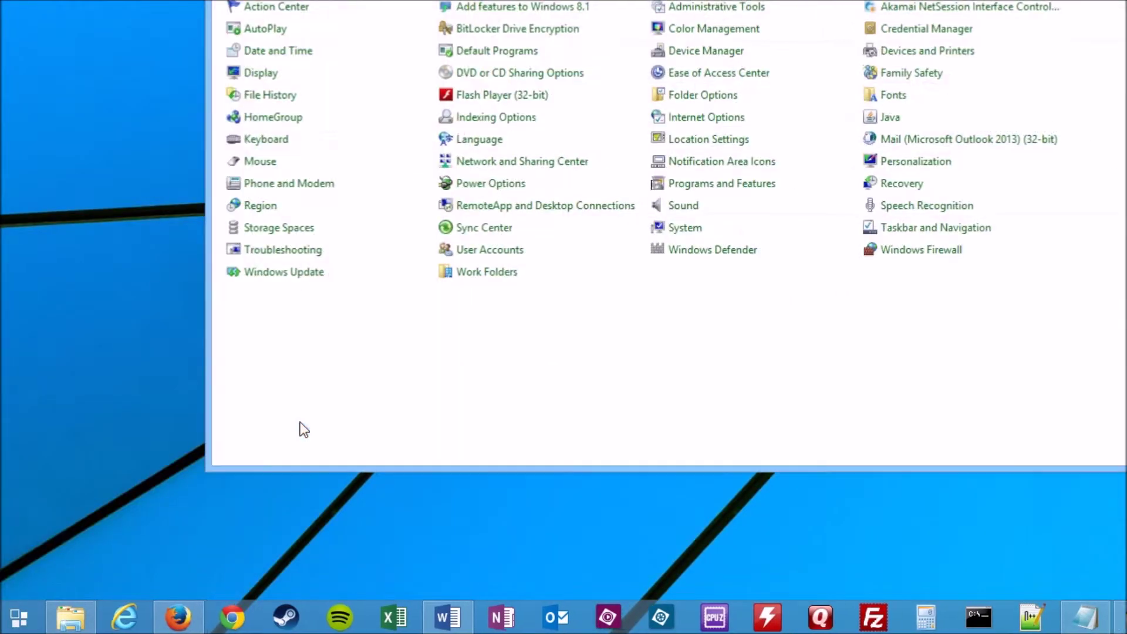
Try to find the disk partitioning tool by searching programs and files for "disk management"
click(16, 618)
text(disk management)
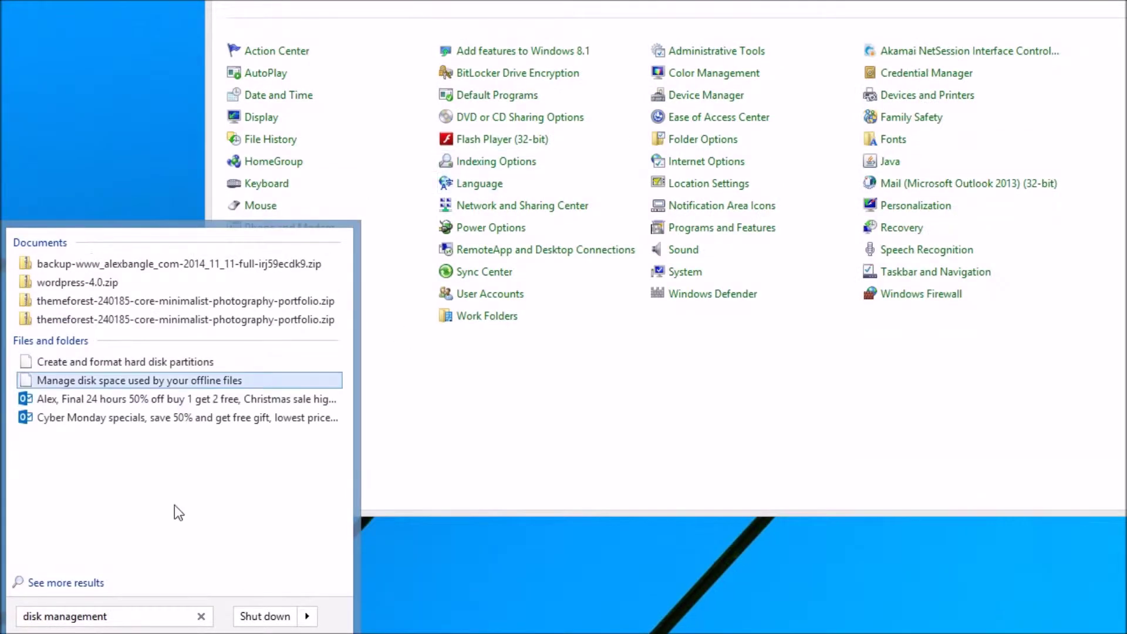
click(17, 626)
click(18, 625)
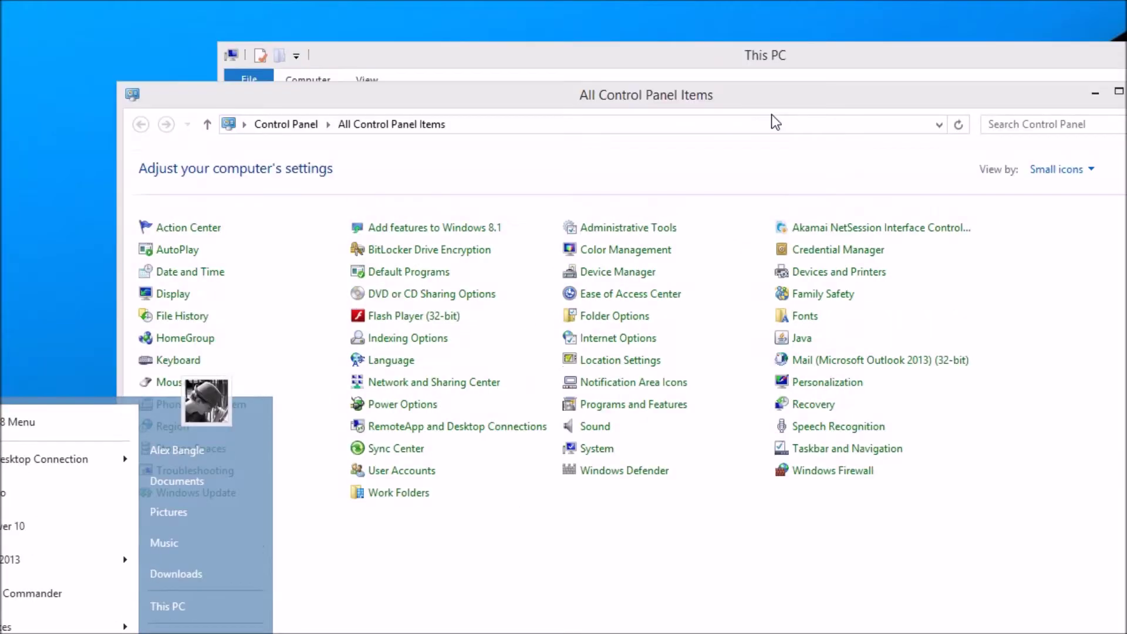
Search the Control Panel for "disk management" and launch "Create and format hard disk partitions"
drag(771, 111, 825, 160)
click(981, 175)
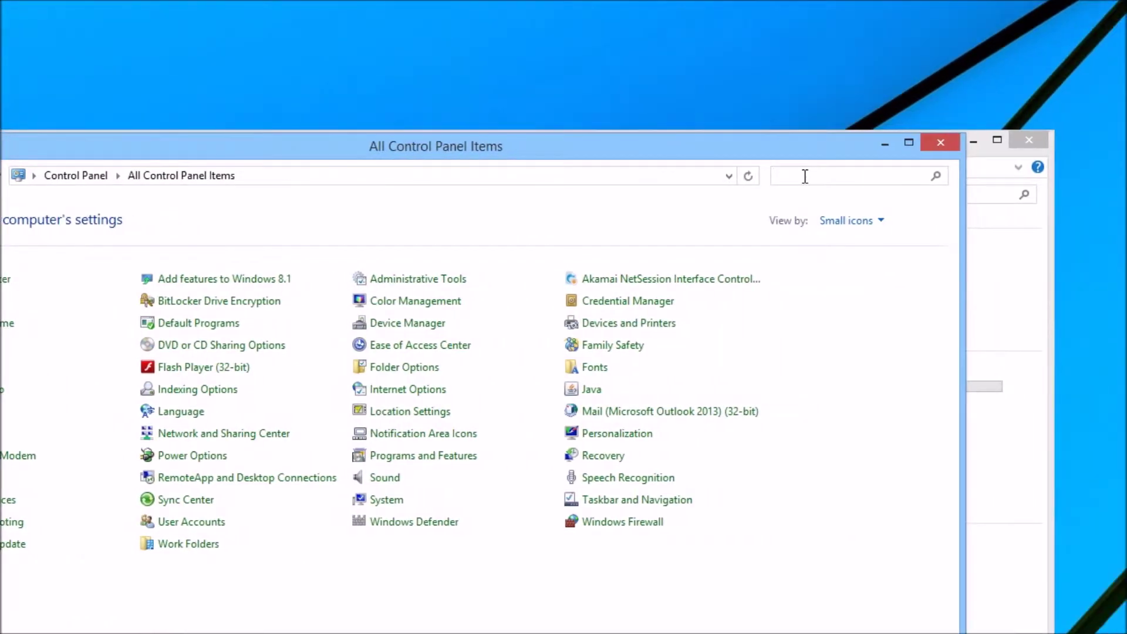
text(disk ma)
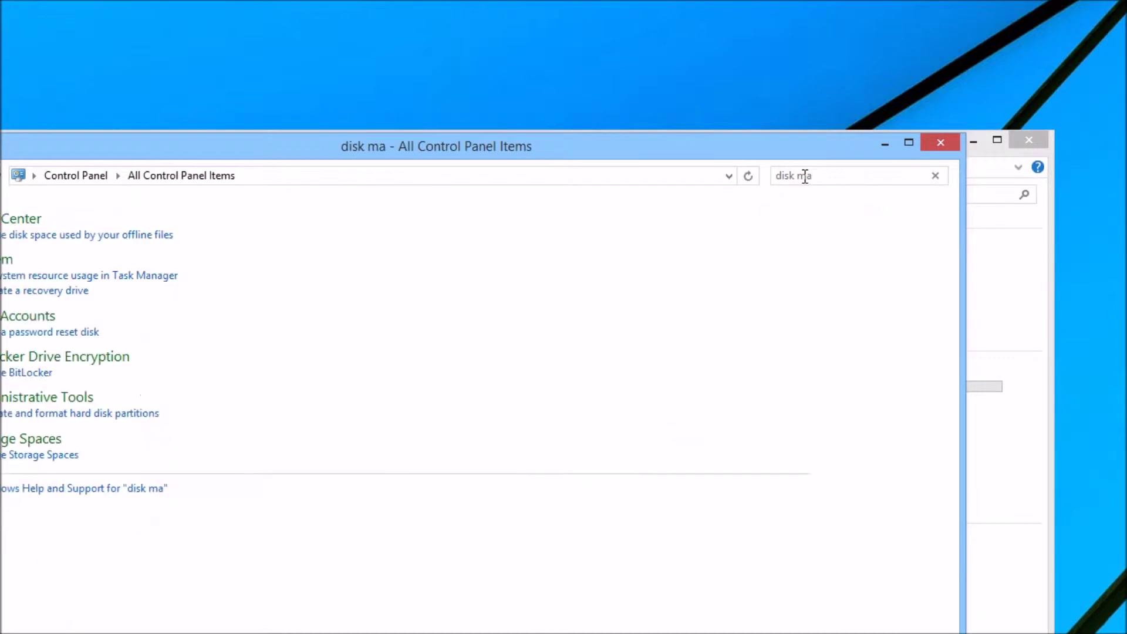
click(843, 178)
click(836, 178)
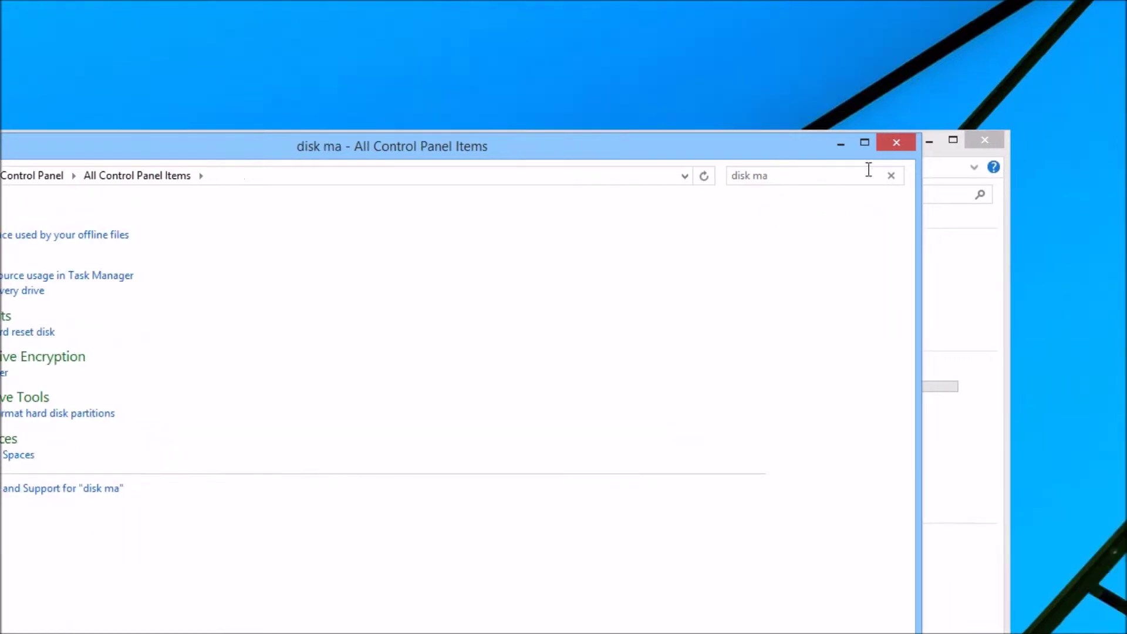
text(na)
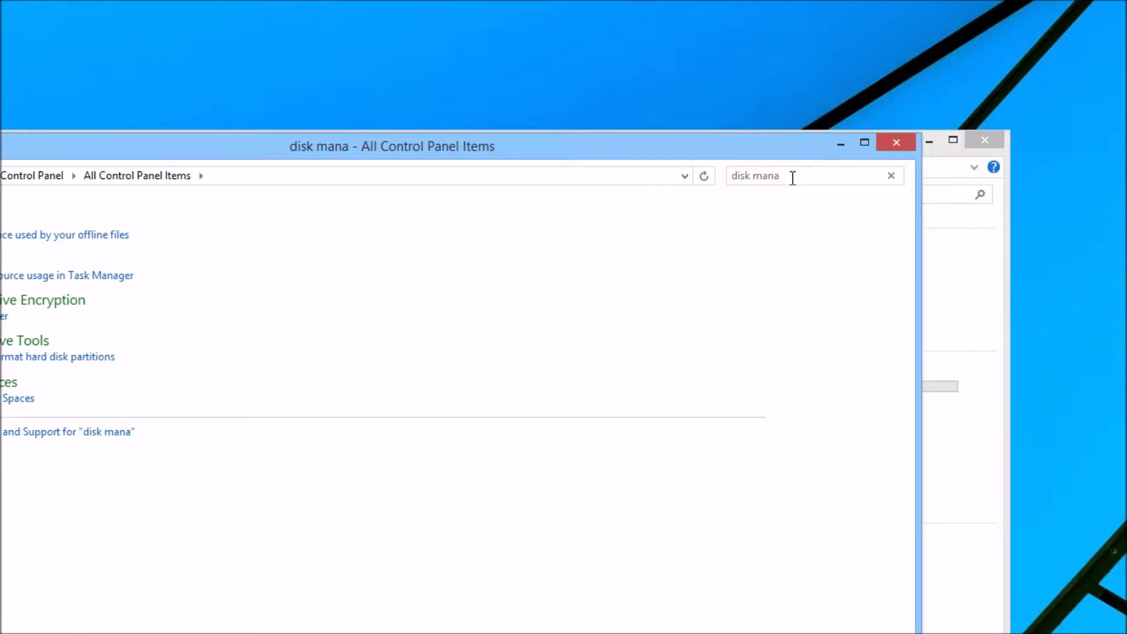
text(gement)
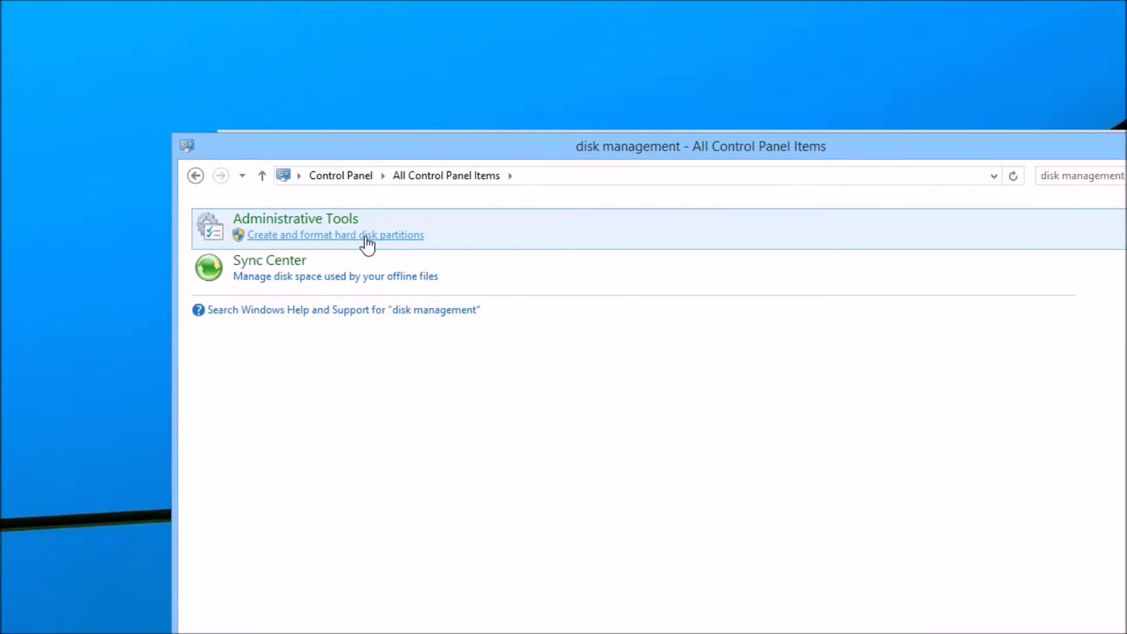
click(367, 240)
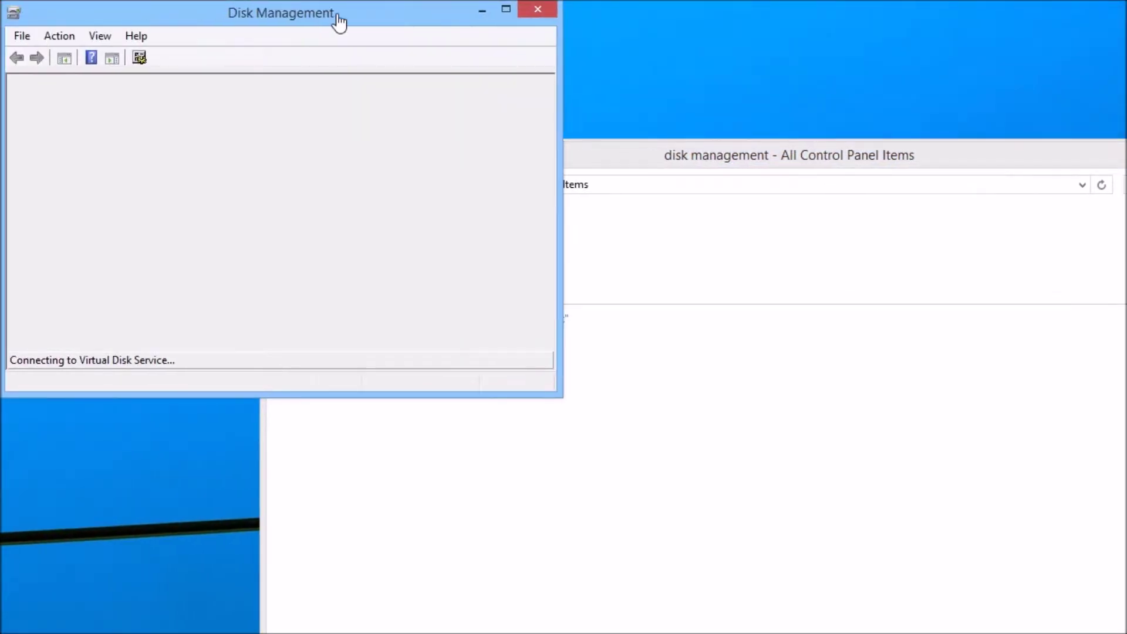
Reposition and enlarge the Disk Management window, and maximize it
drag(252, 15, 562, 112)
drag(648, 114, 617, 76)
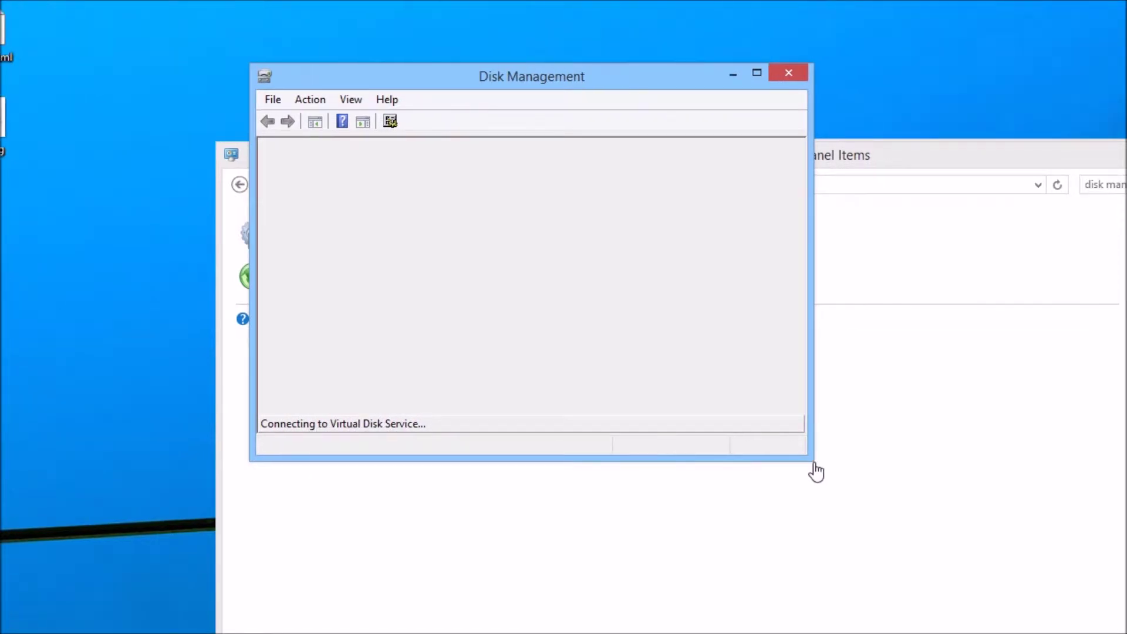
drag(814, 463, 1110, 626)
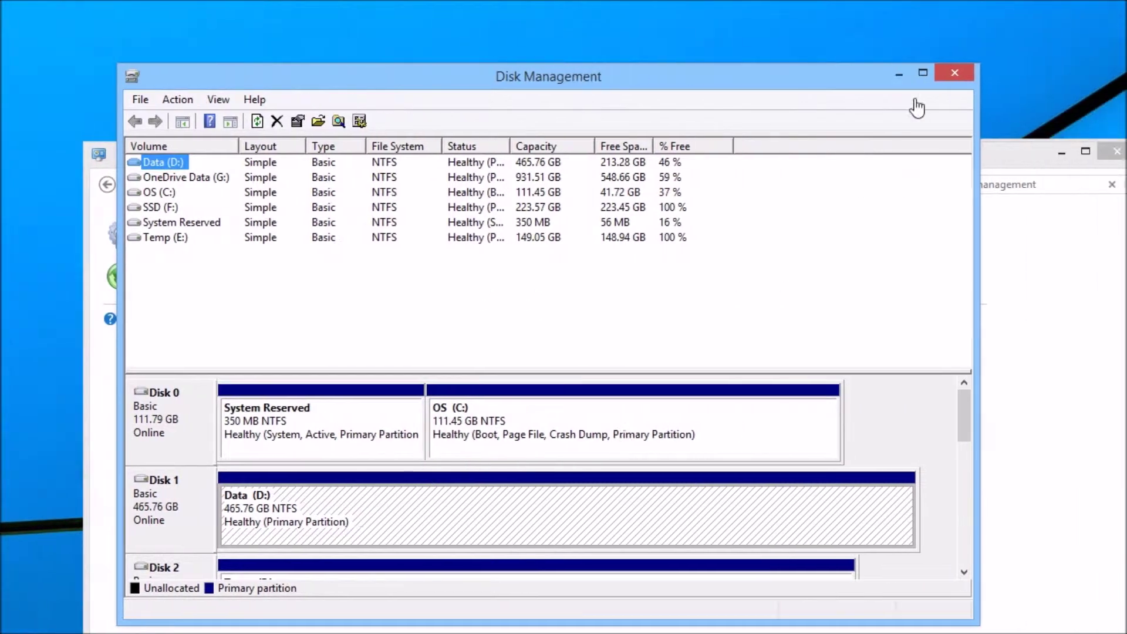
click(923, 73)
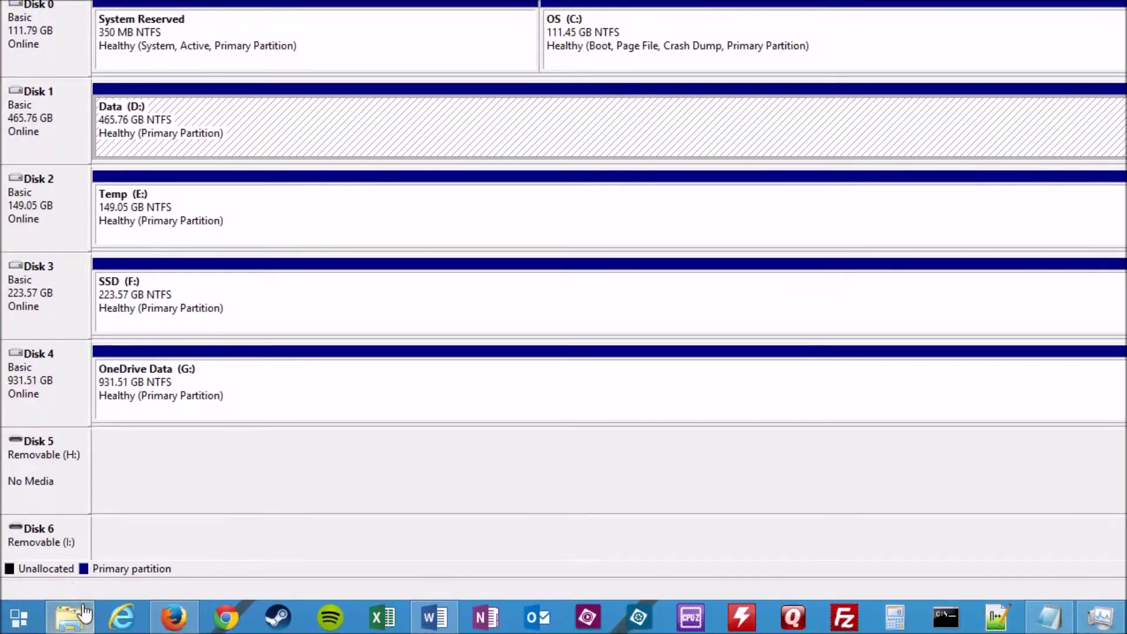
Inspect the general properties of the SSD (F:) drive in This PC, and return to Disk Management
click(69, 617)
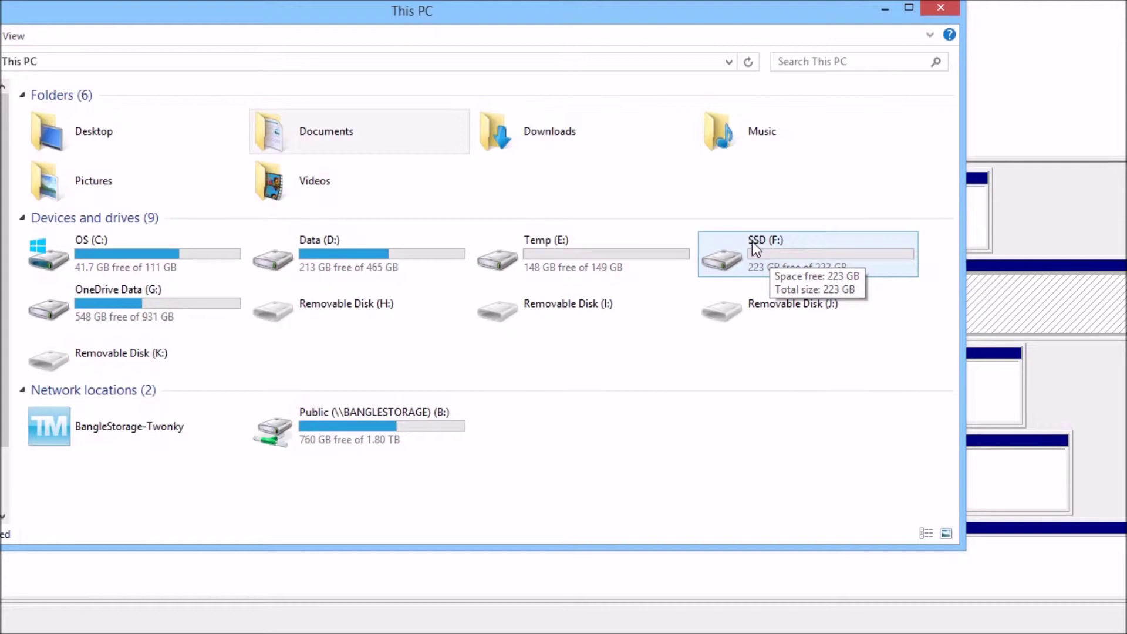
right_click(765, 255)
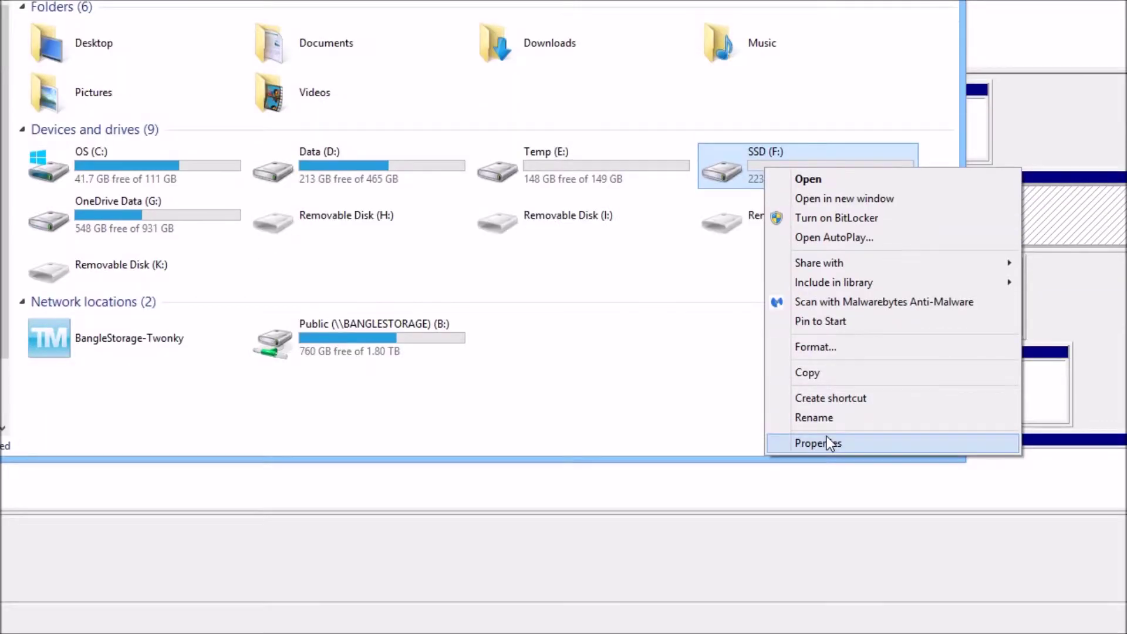
click(827, 530)
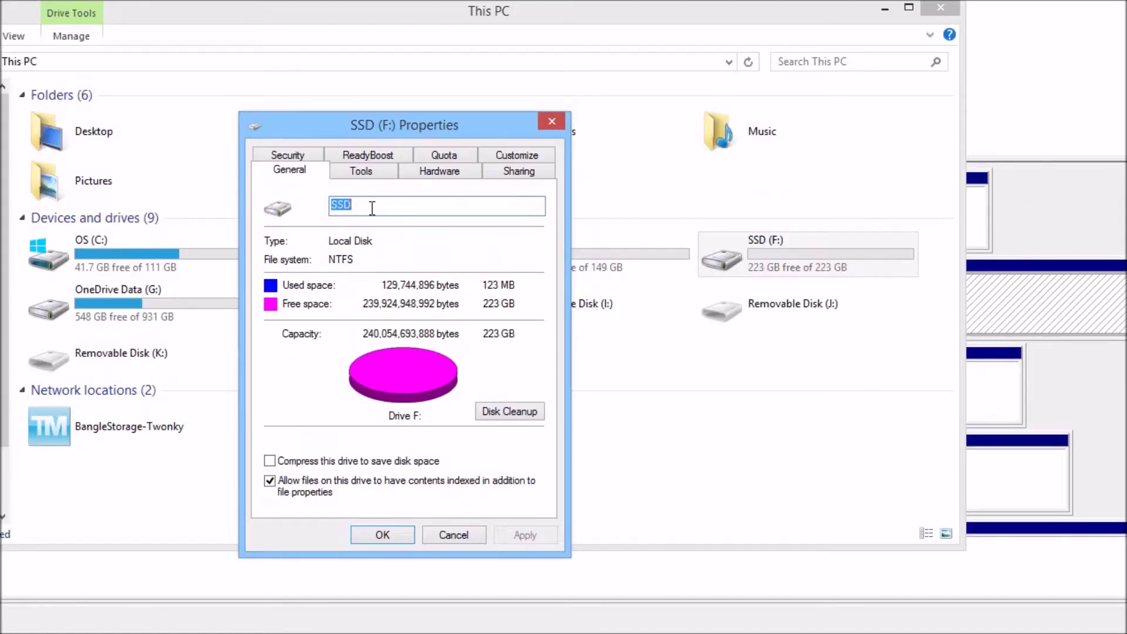
click(372, 209)
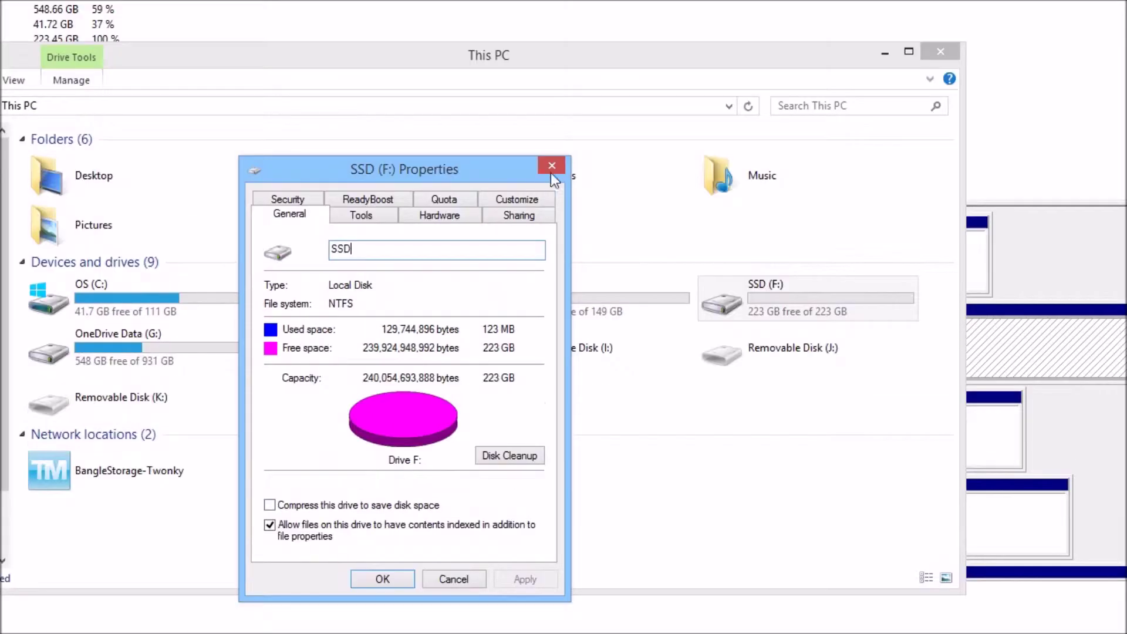
click(551, 122)
click(885, 97)
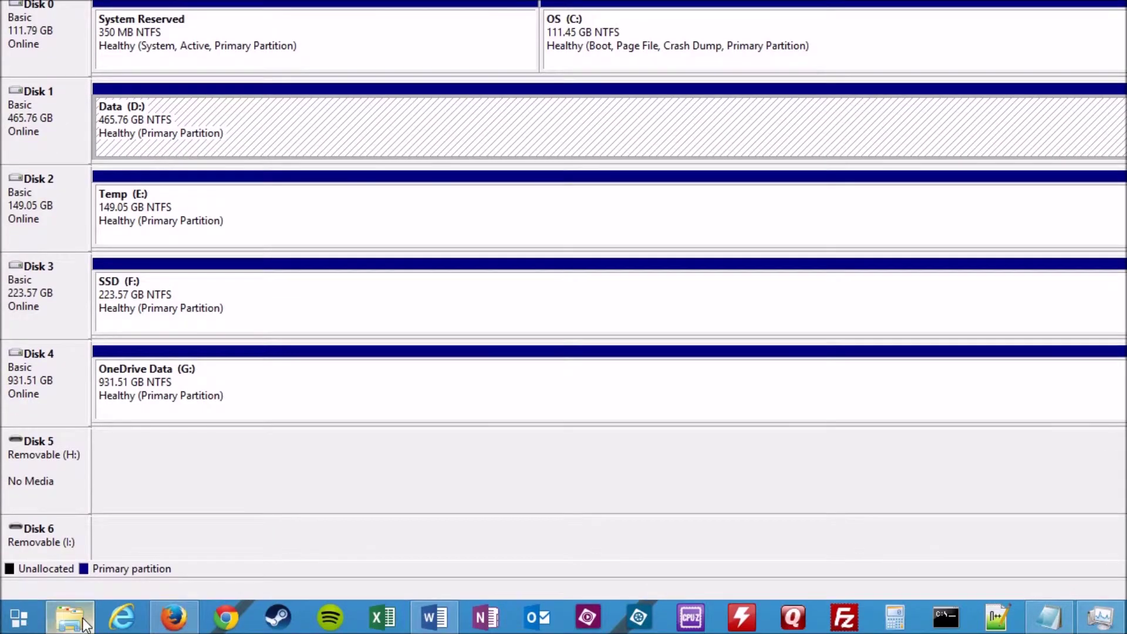
click(81, 619)
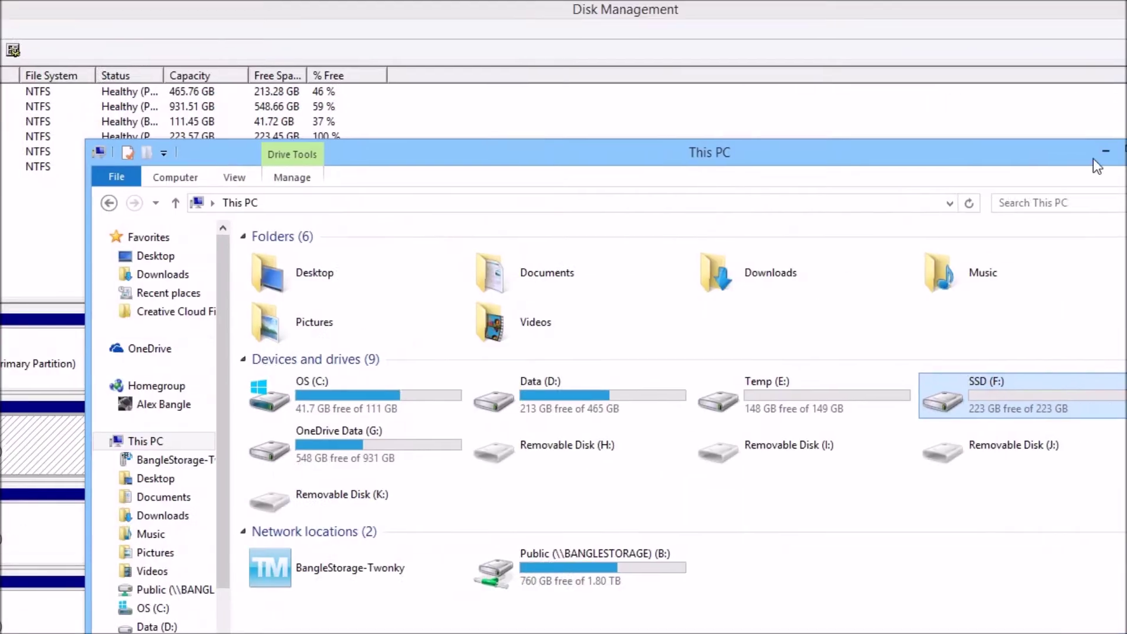
click(970, 152)
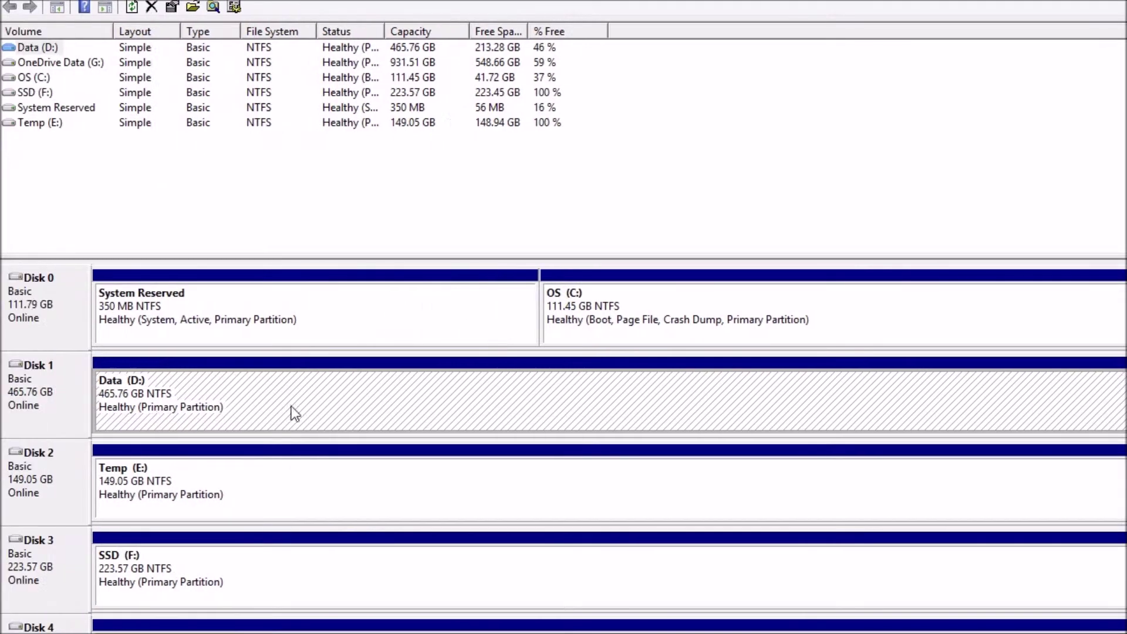
Review the volume operations available for Data (D:) on Disk 1 and SSD (F:) on Disk 3
right_click(352, 401)
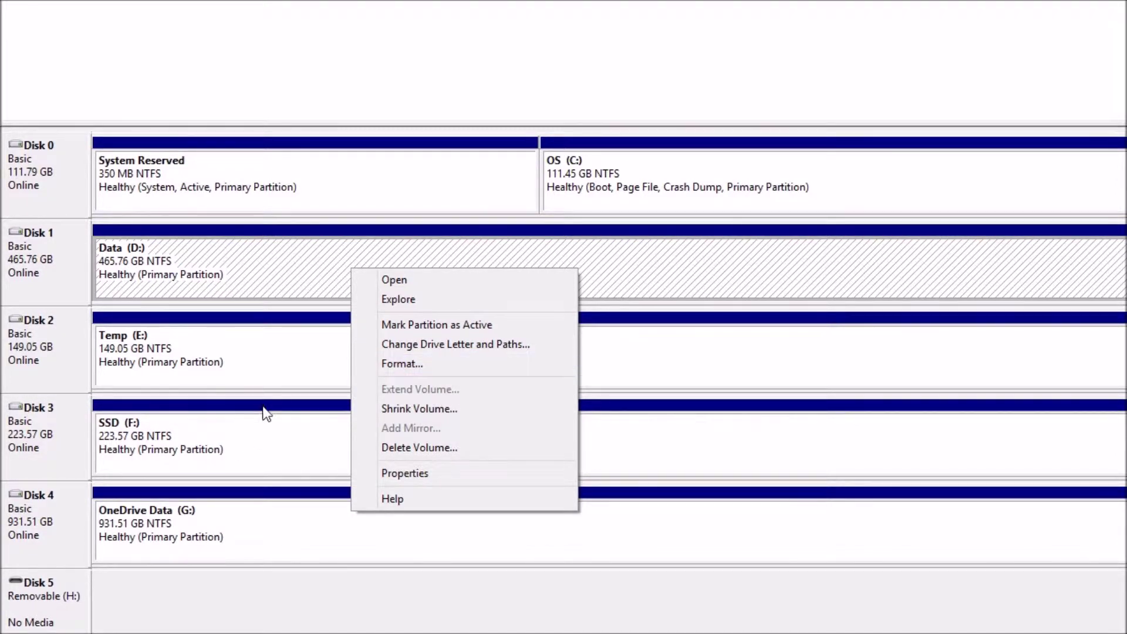
click(286, 445)
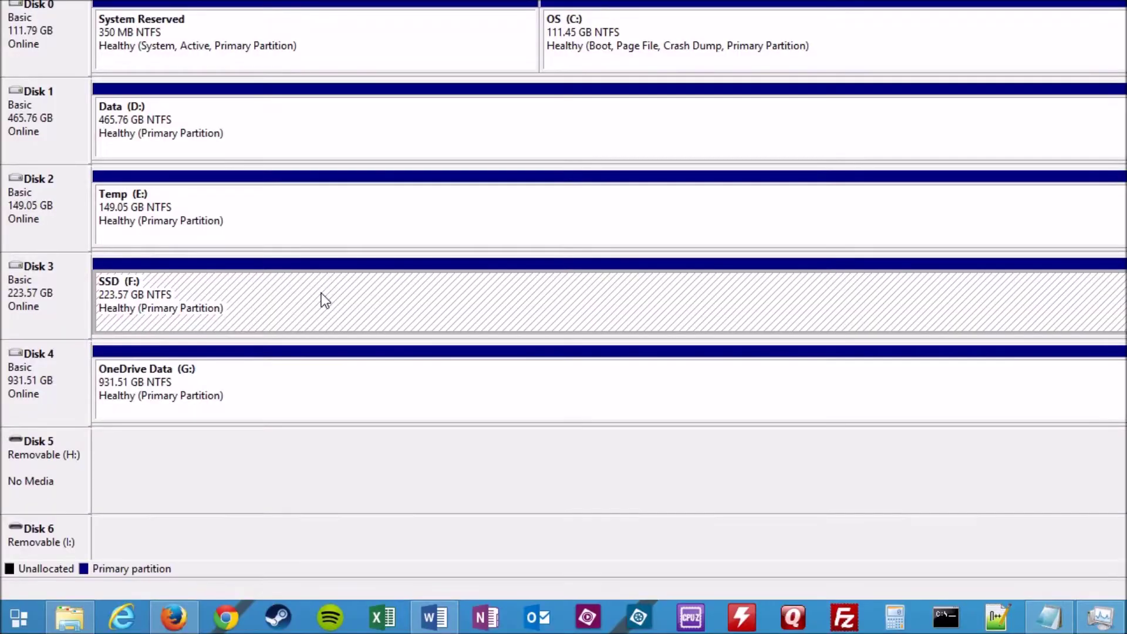
right_click(322, 435)
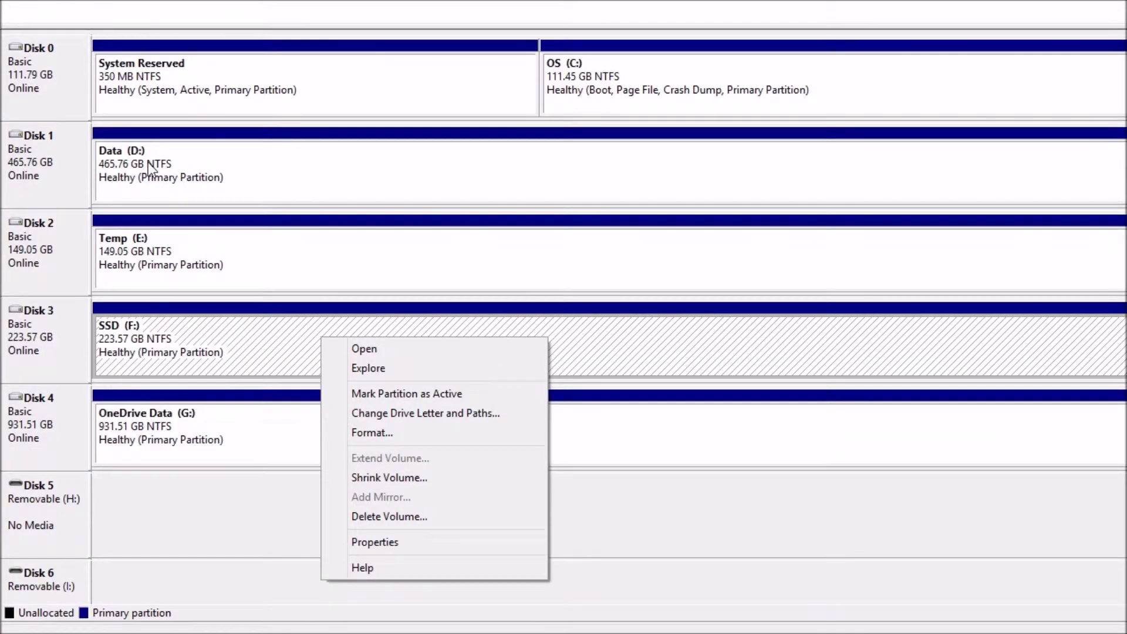
Examine the Shrink Volume settings for Data (D:) on Disk 1, and cancel without shrinking it
click(107, 114)
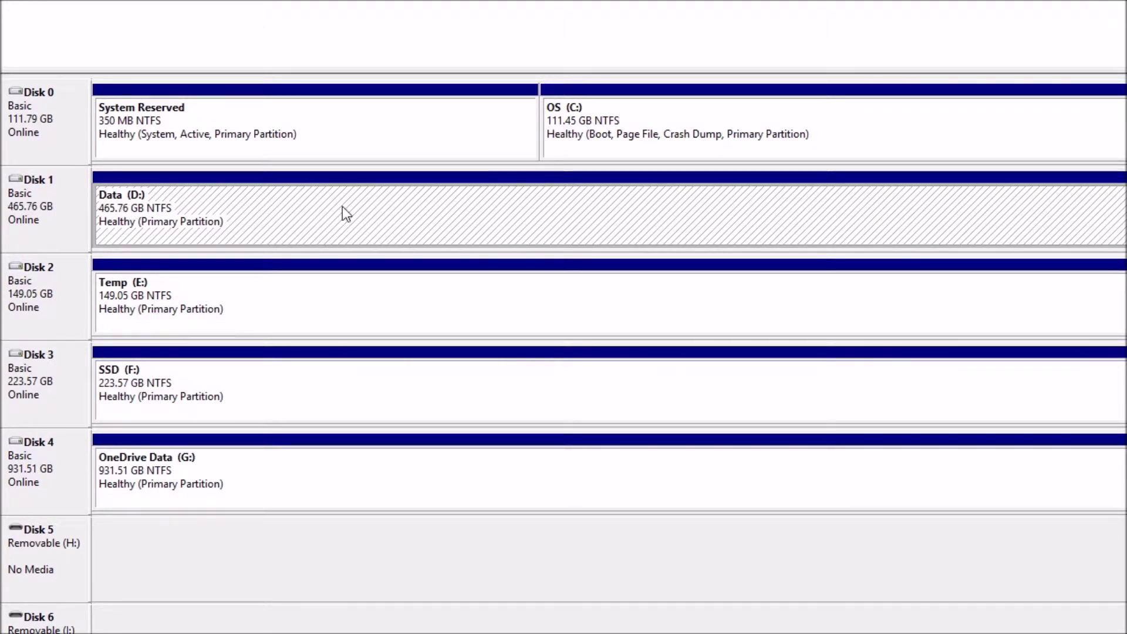
right_click(345, 212)
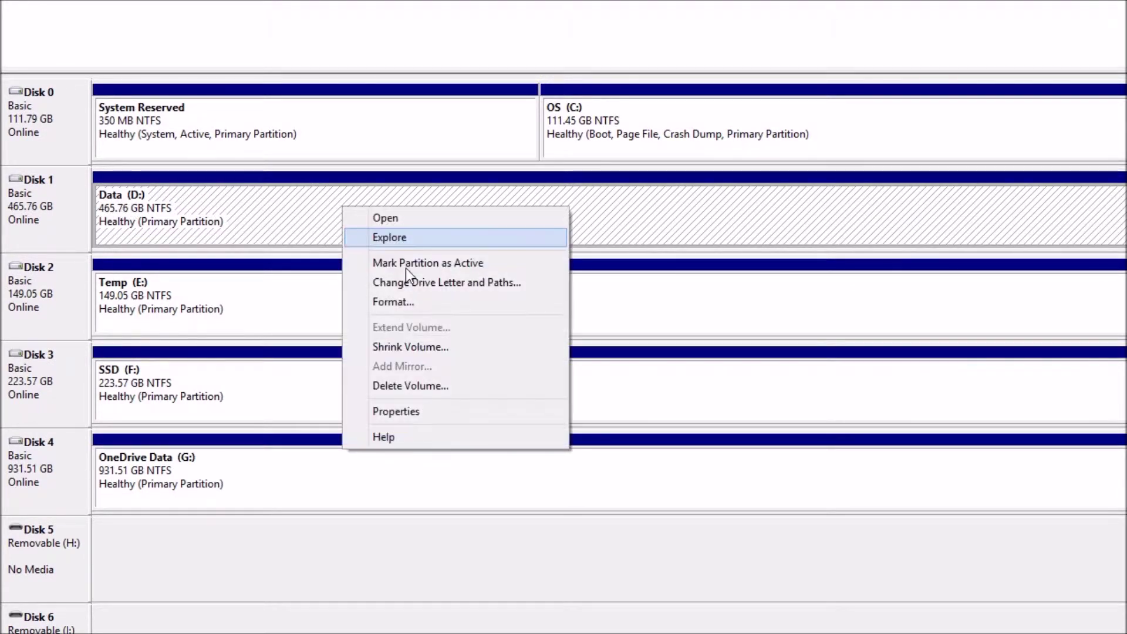
click(407, 347)
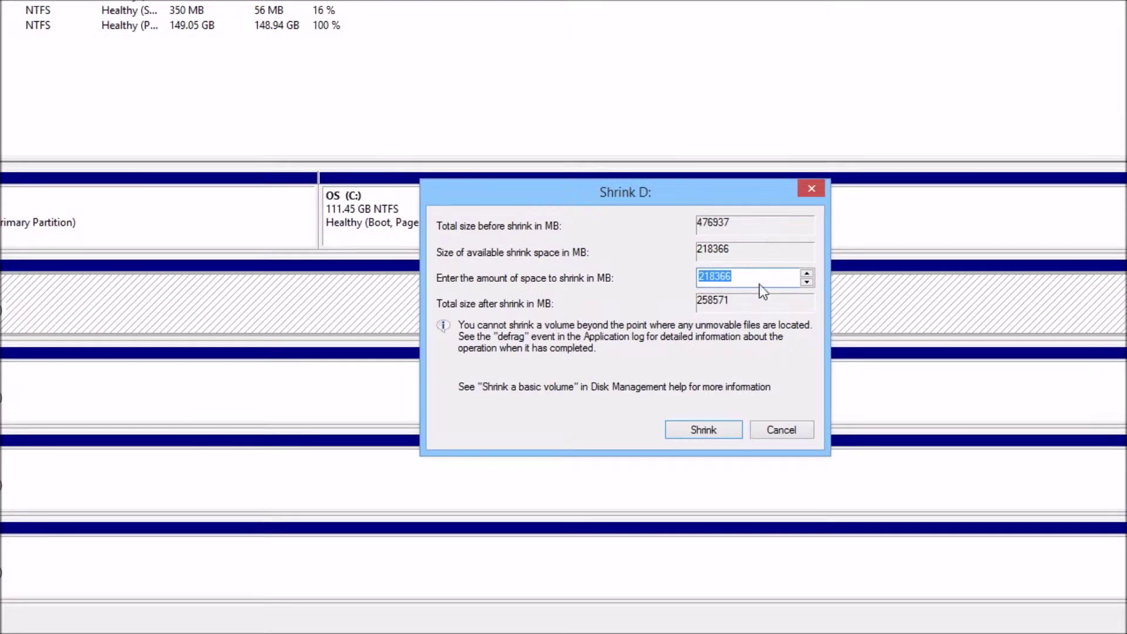
click(787, 431)
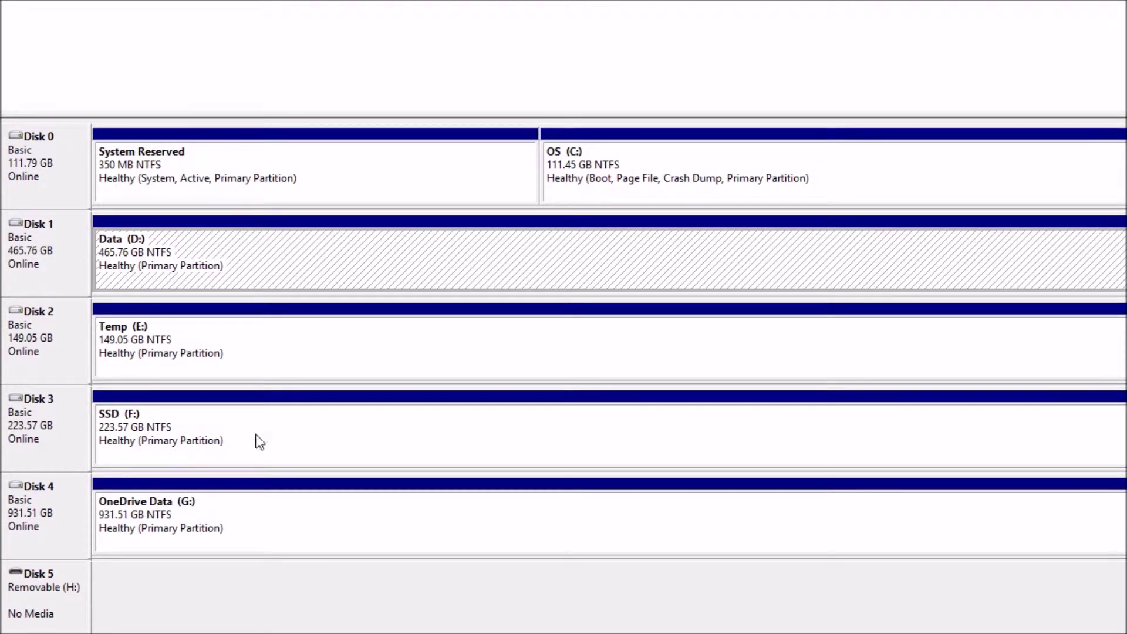
Check the contents of the SSD (F:) drive in File Explorer, and return to Disk Management
click(306, 435)
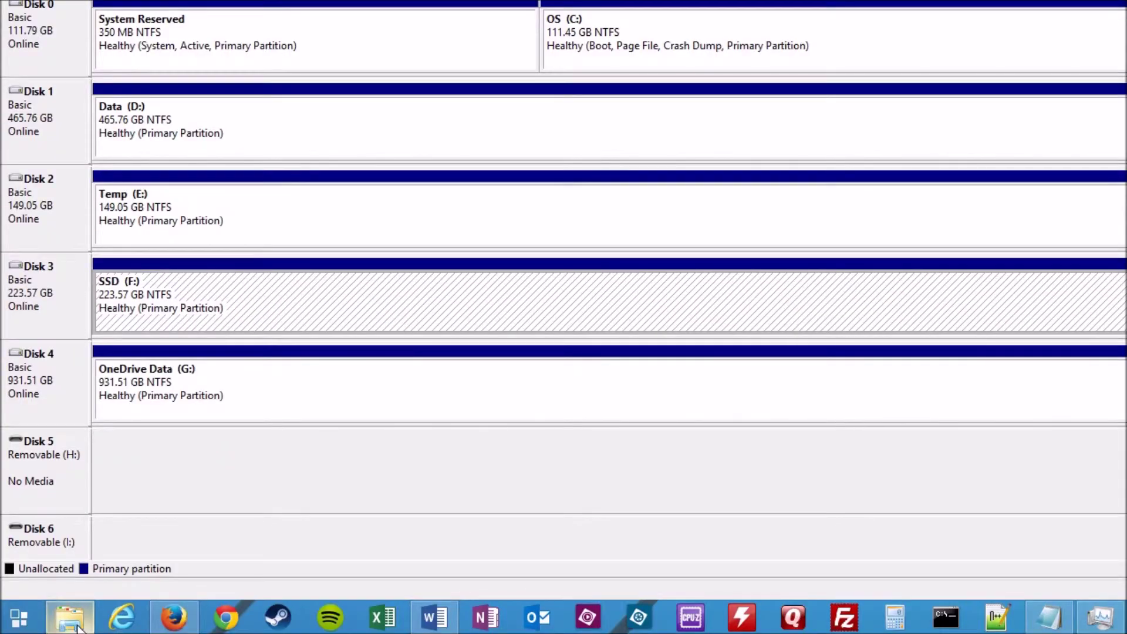
click(71, 618)
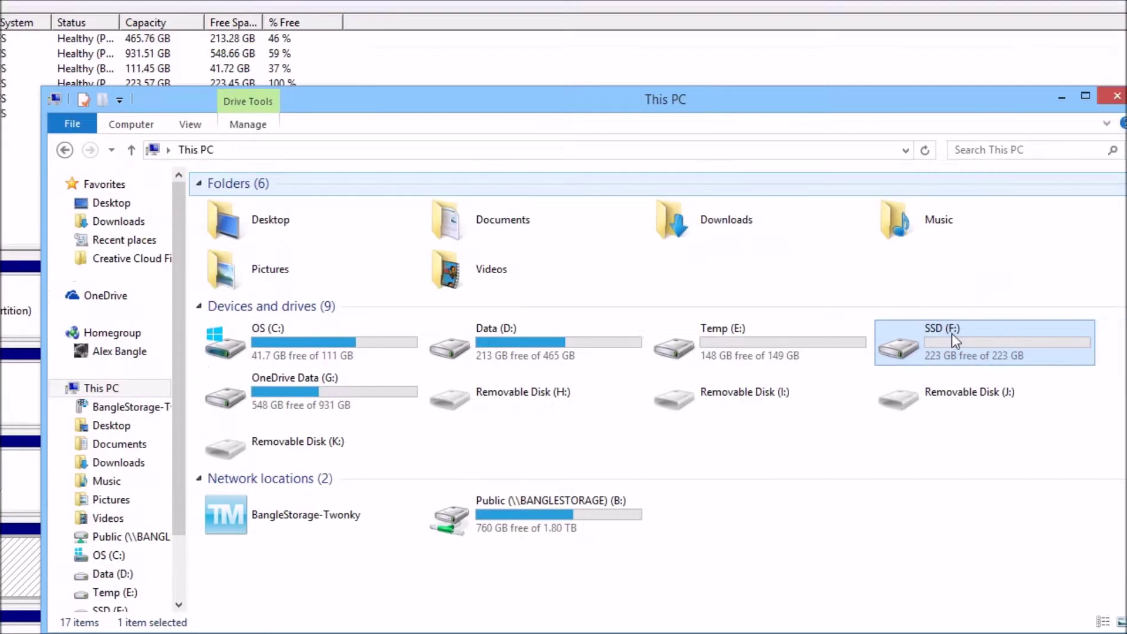
double_click(942, 339)
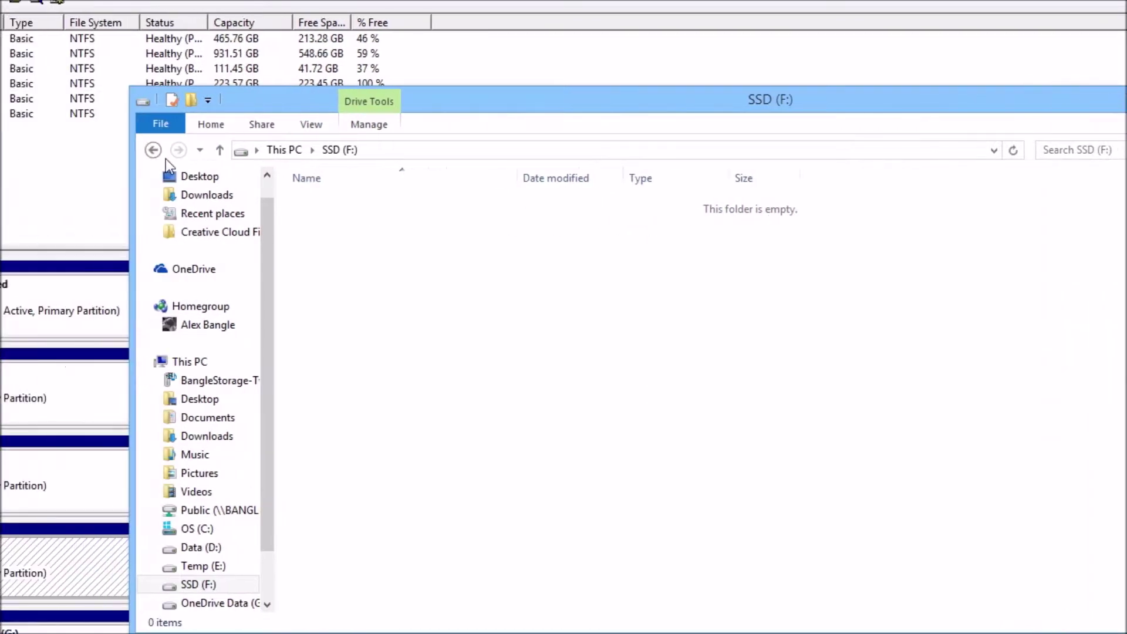
click(157, 153)
click(1071, 151)
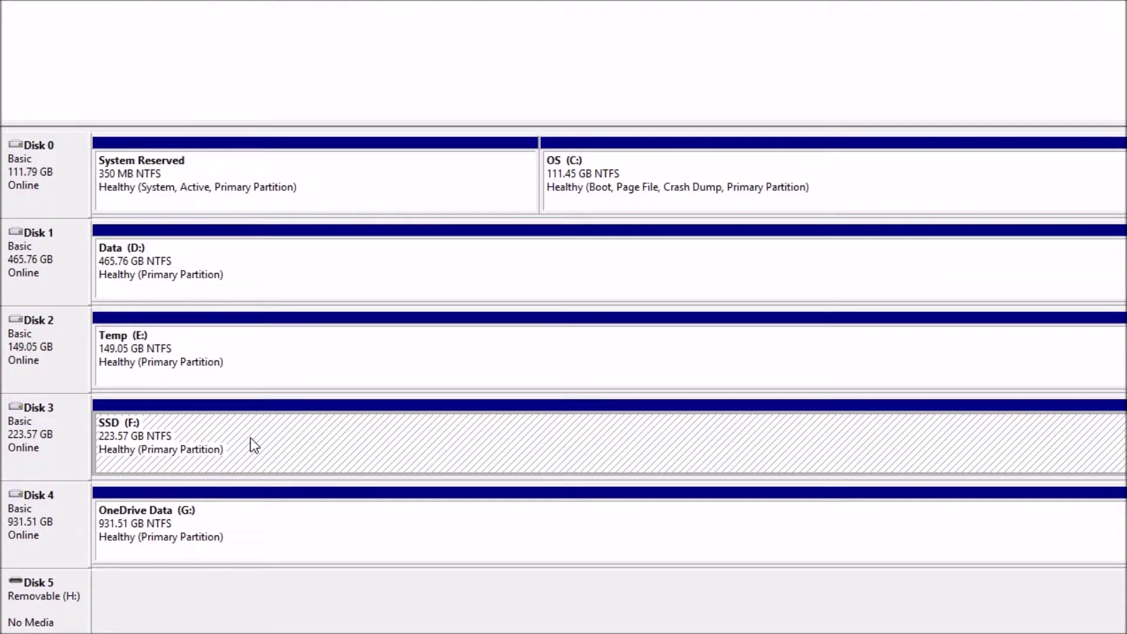
Delete the SSD (F:) volume on Disk 3, accepting the data erasure, and check the drive list in This PC
right_click(250, 445)
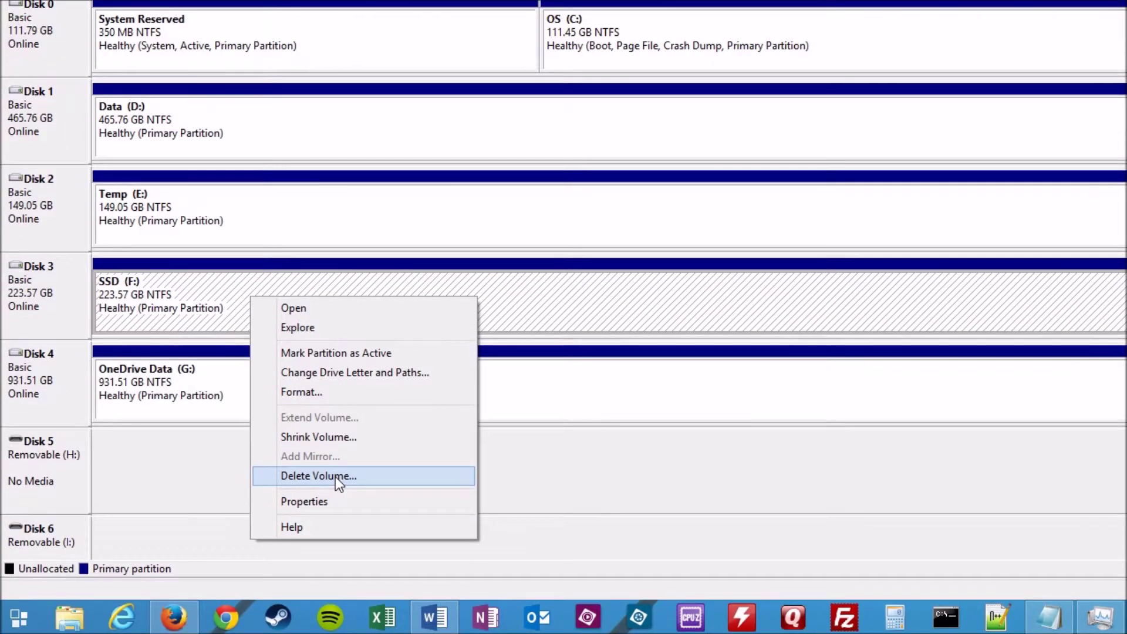
click(336, 476)
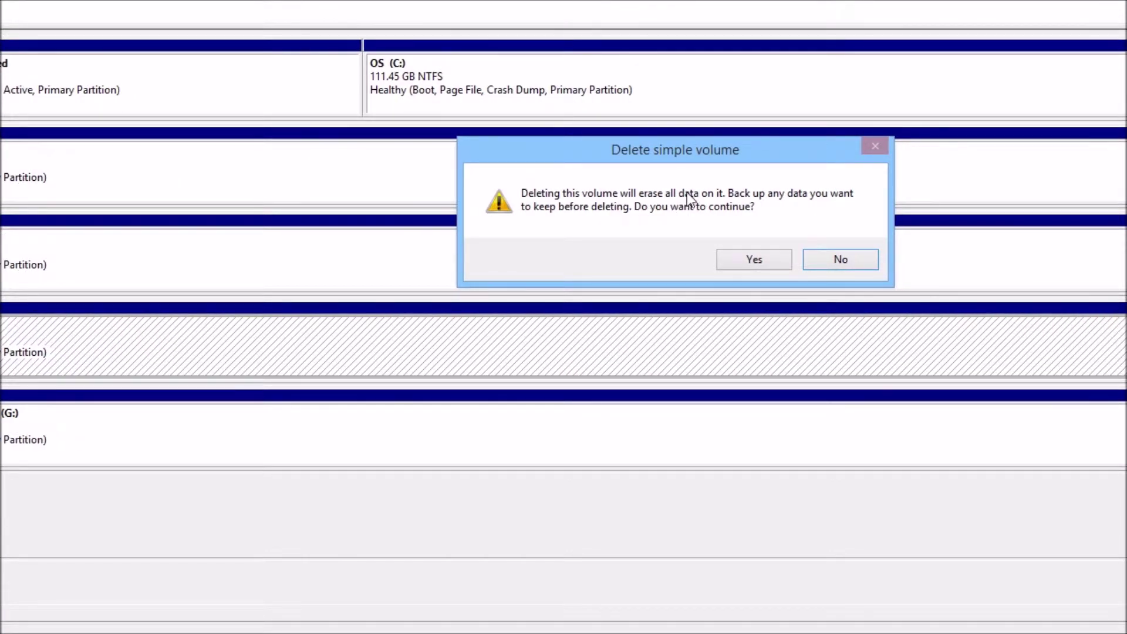
click(751, 259)
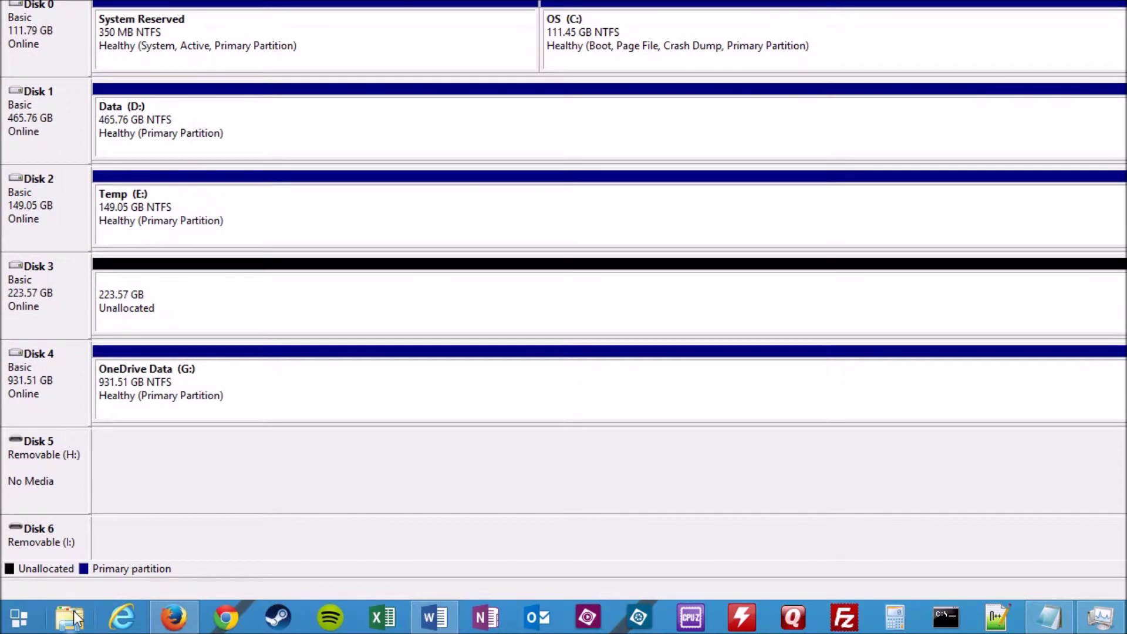
click(70, 617)
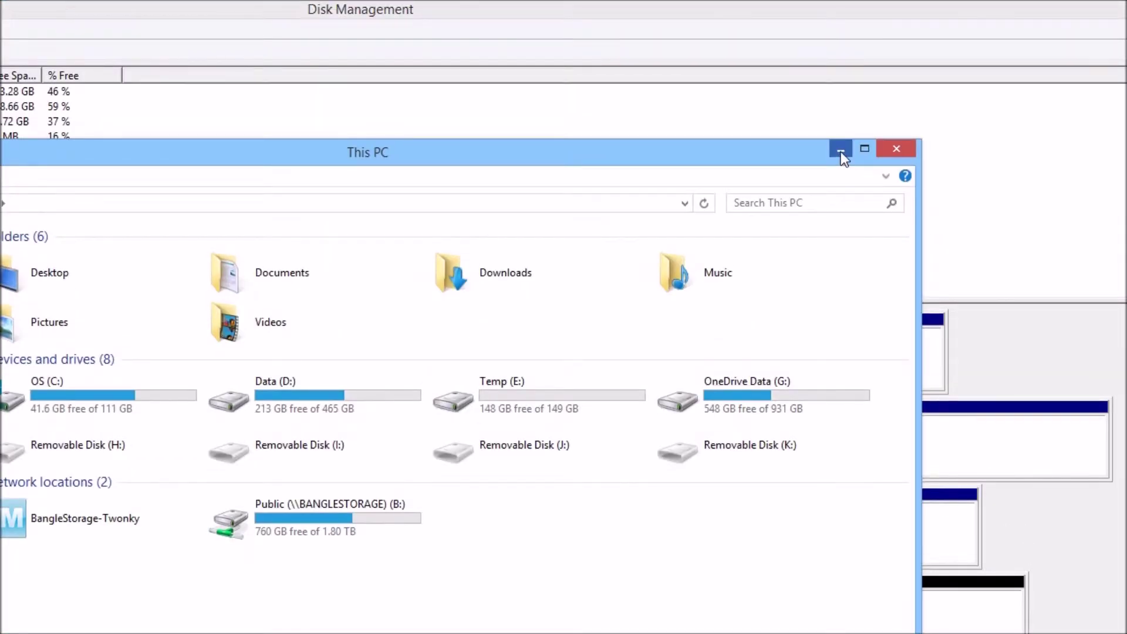
Start a new simple volume in the unallocated space on Disk 3 and set its size to 50000 MB
click(840, 153)
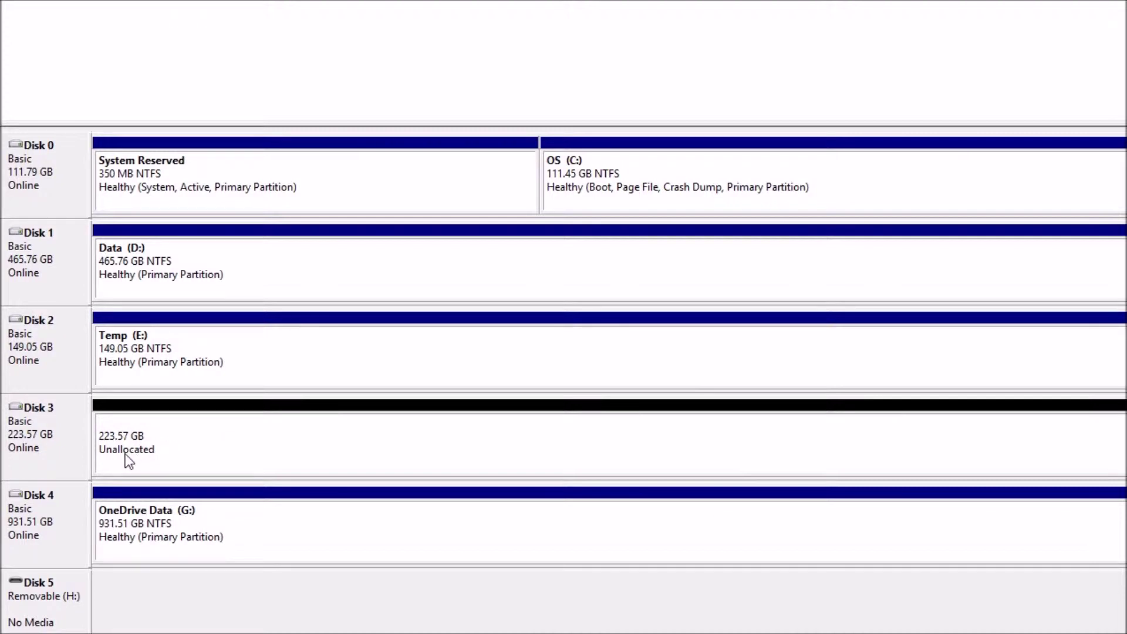
right_click(176, 435)
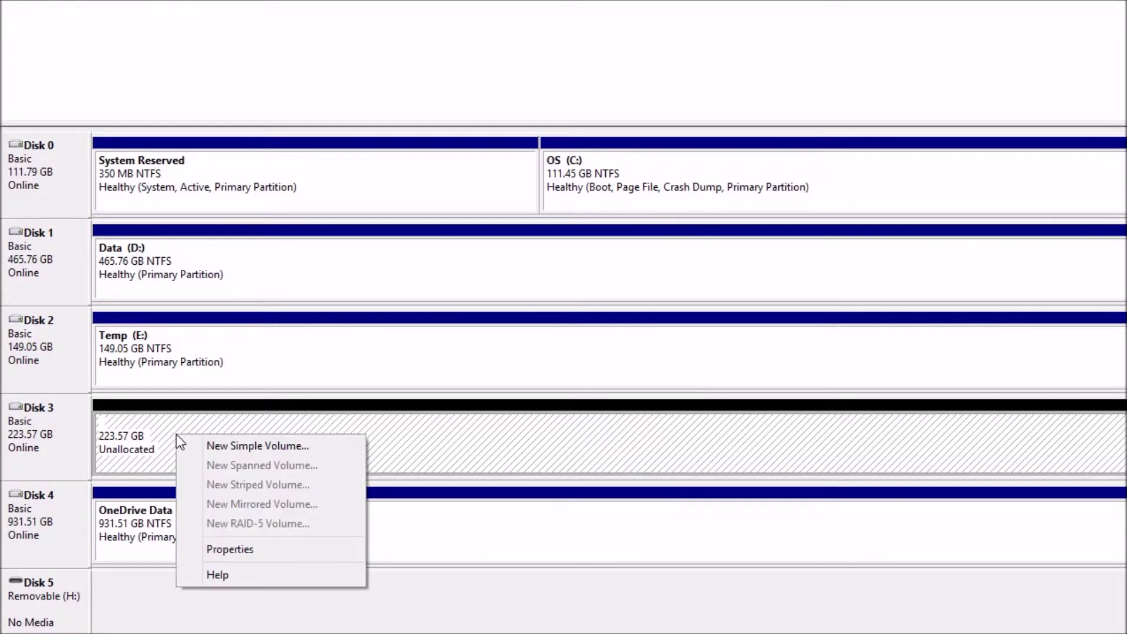
click(265, 446)
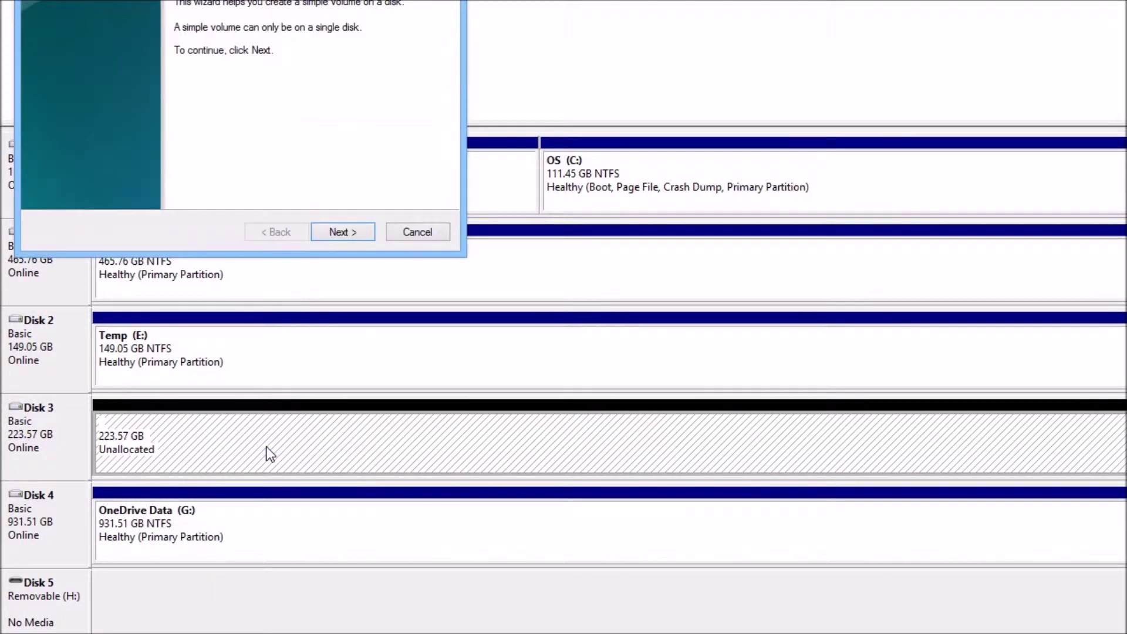
click(342, 231)
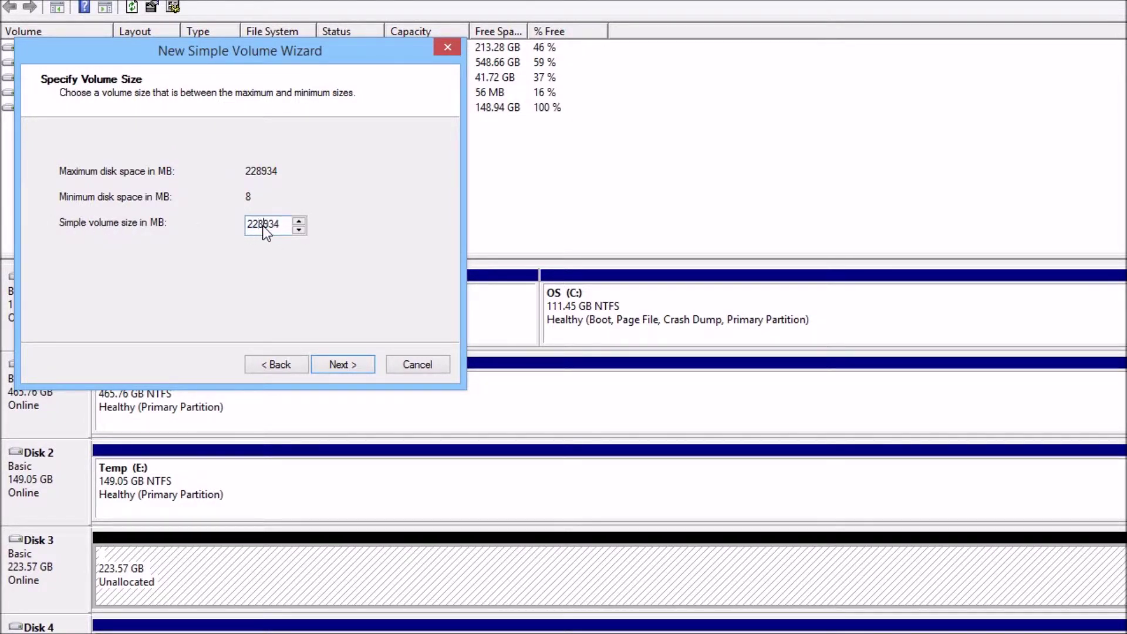
drag(282, 228, 217, 224)
text(50000)
click(335, 364)
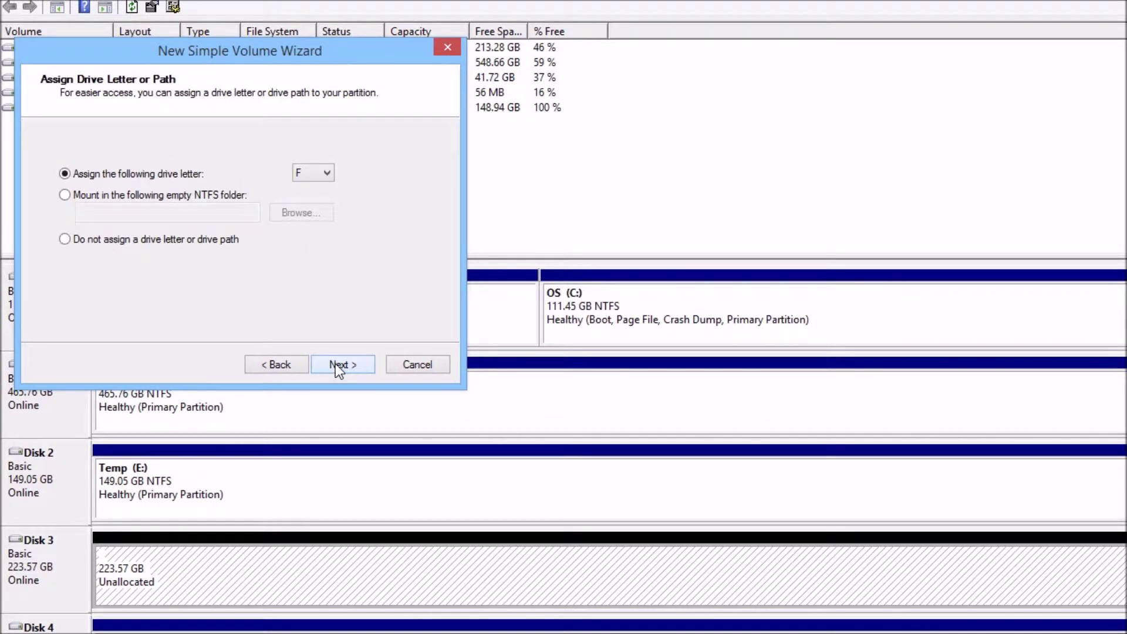
Assign drive letter F to the new 50000 MB volume on Disk 3
click(317, 175)
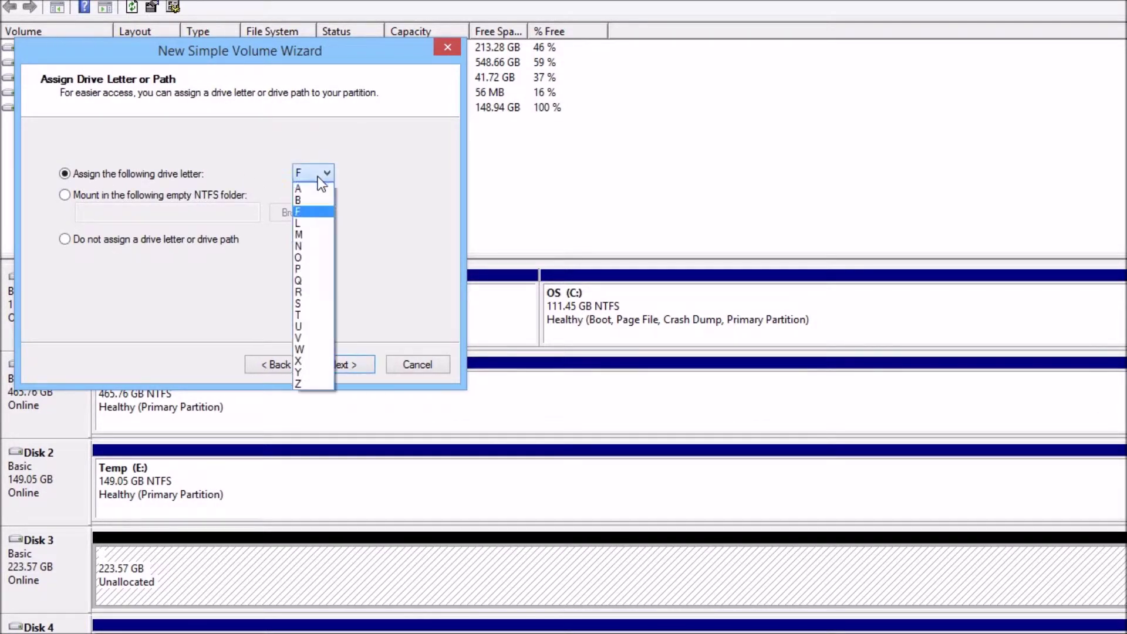
click(315, 212)
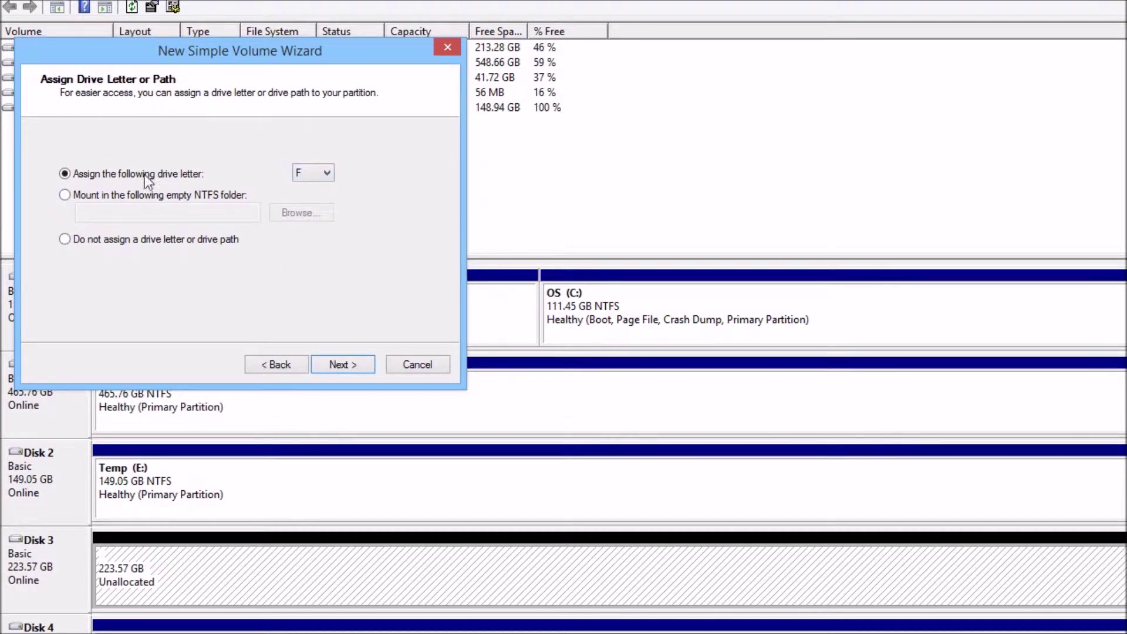
click(337, 364)
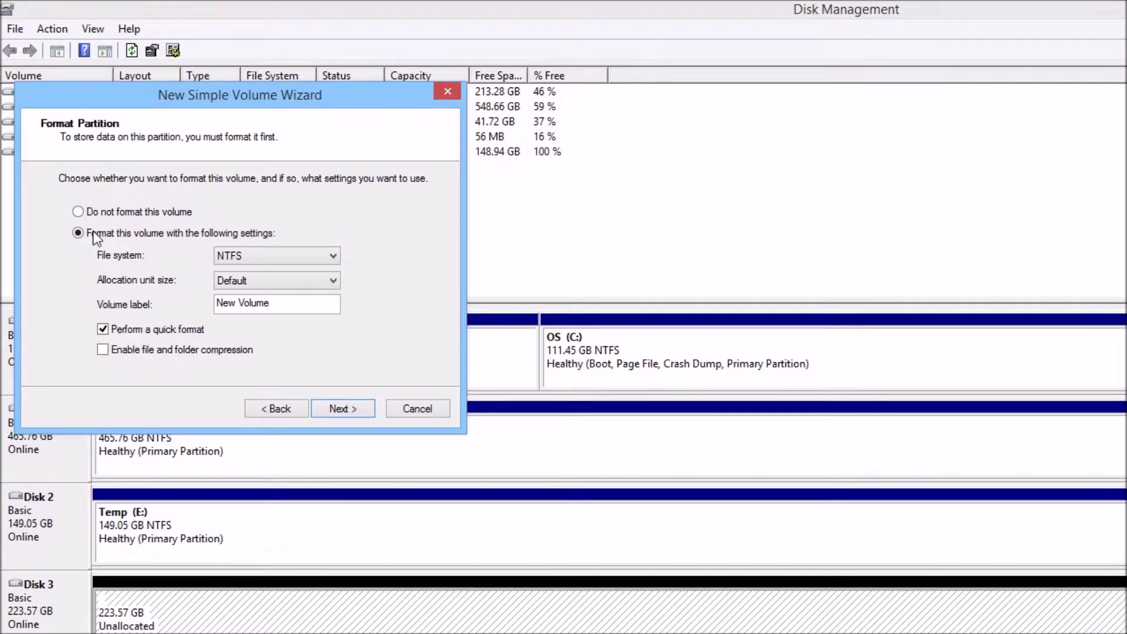
Review the file system and allocation unit size choices, keeping NTFS and Default for the new volume
click(248, 255)
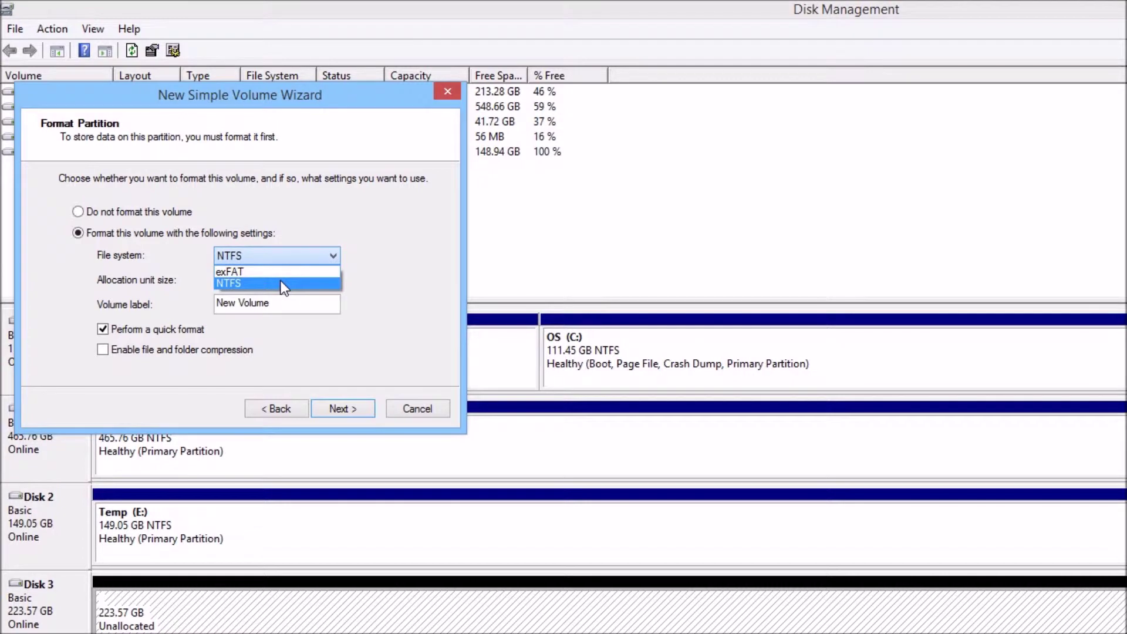
click(283, 284)
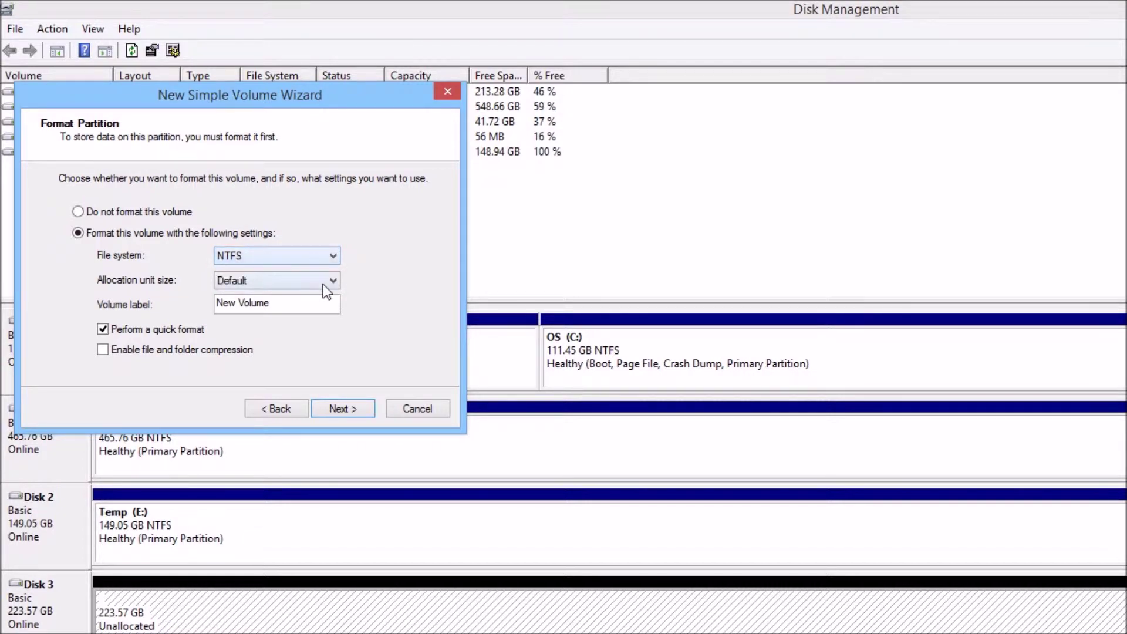
click(305, 258)
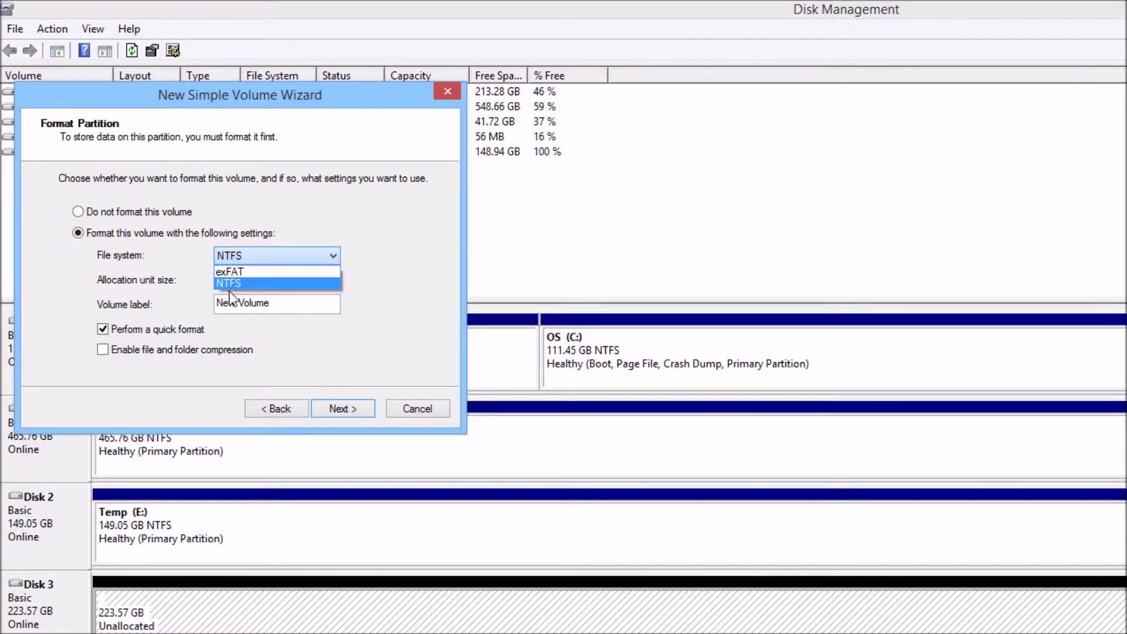
click(329, 277)
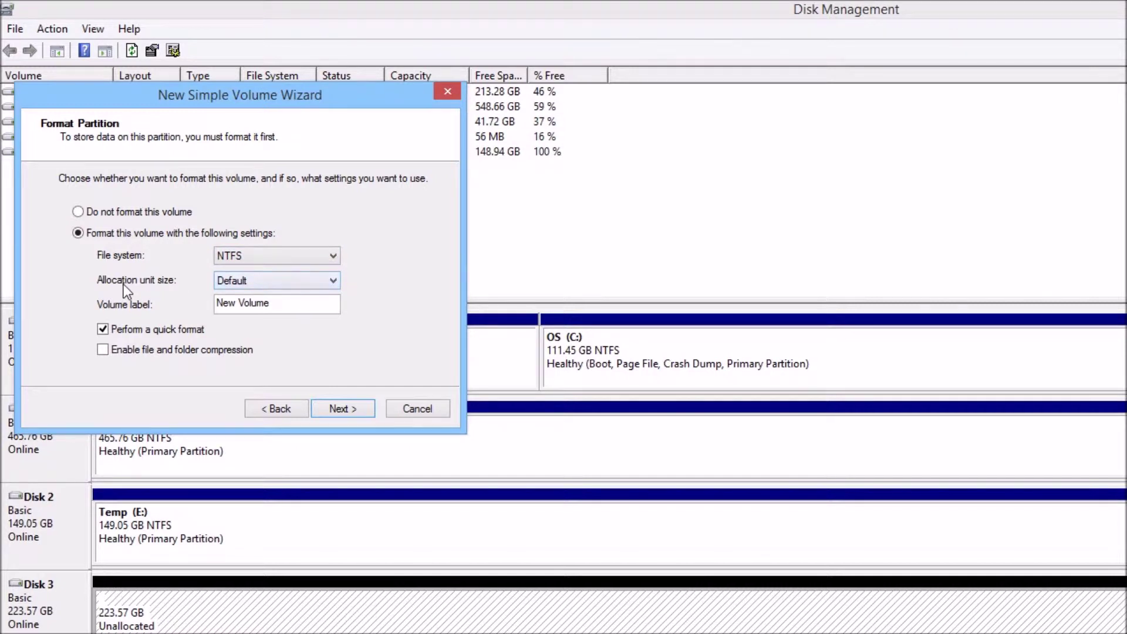
click(311, 282)
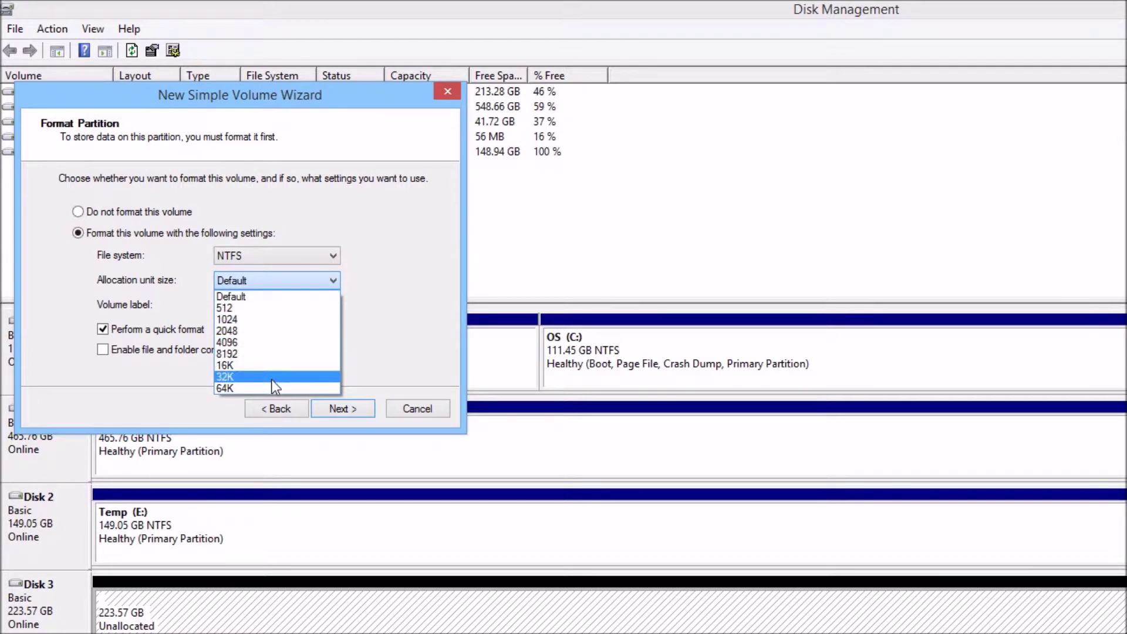
click(266, 279)
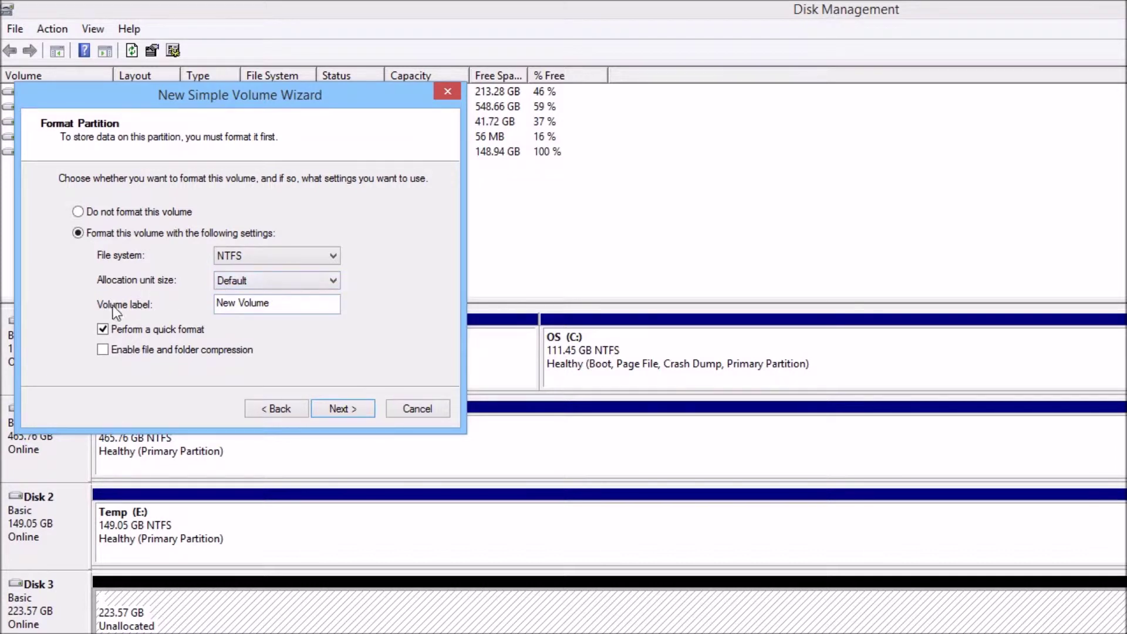
Label the new volume Win7, keep quick format enabled, and create it after reviewing the settings summary
drag(329, 305, 210, 309)
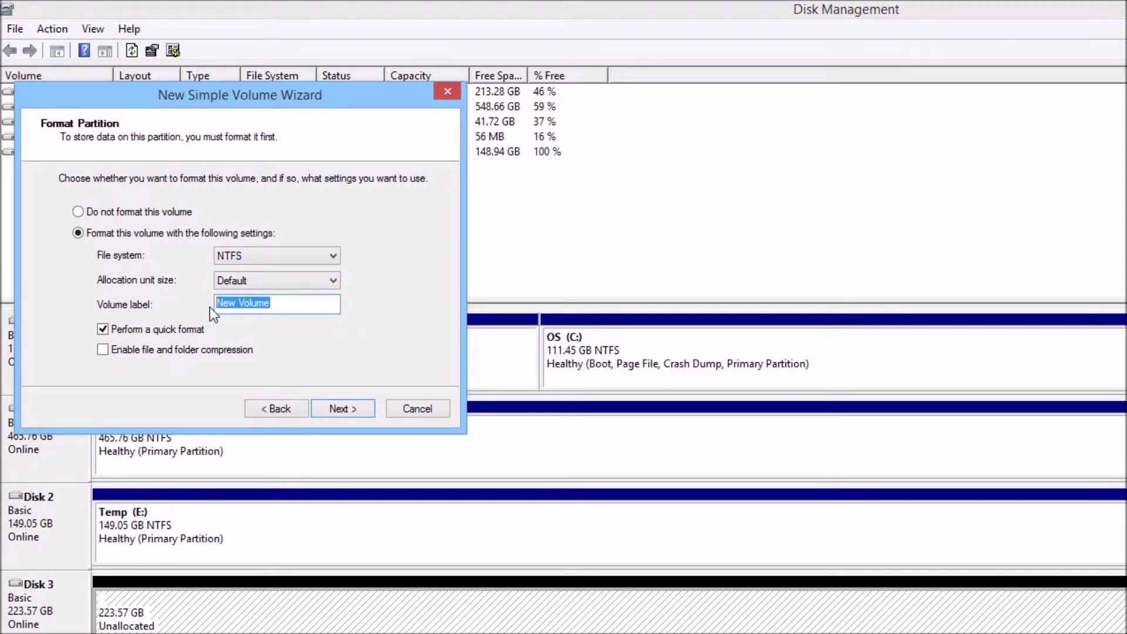
text(Win7)
drag(380, 105, 503, 63)
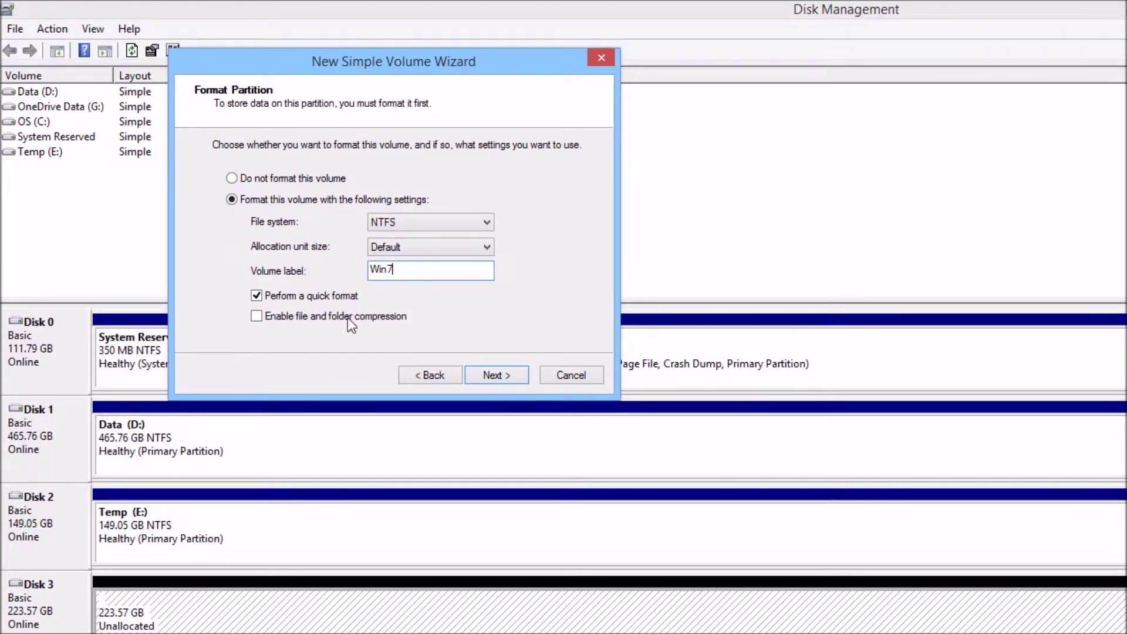
click(499, 378)
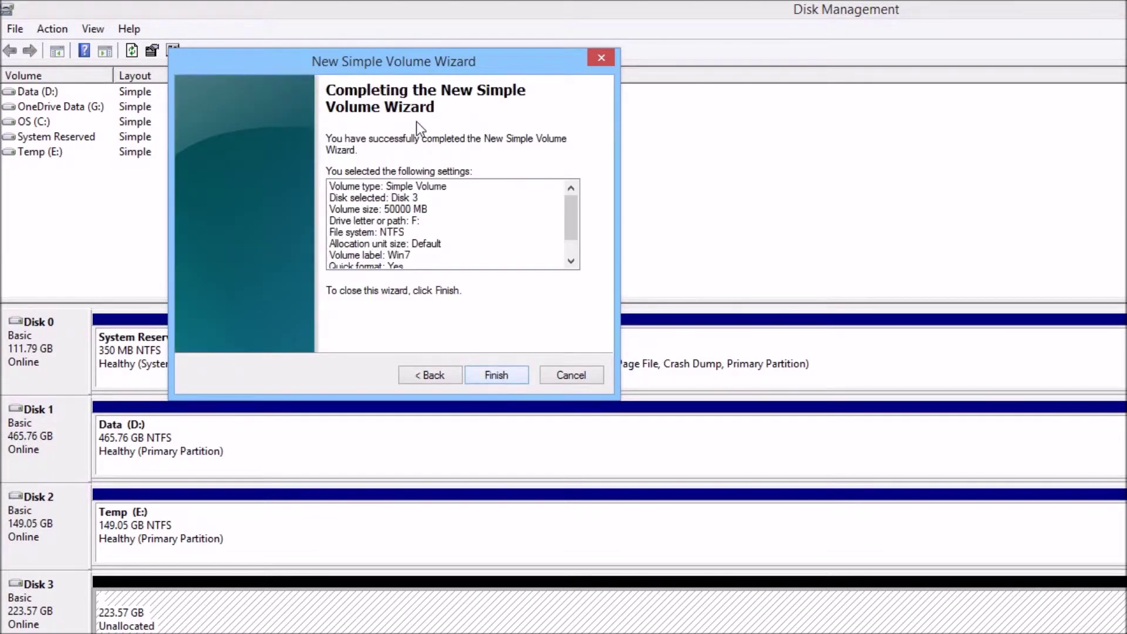
scroll(582, 213, down, 1)
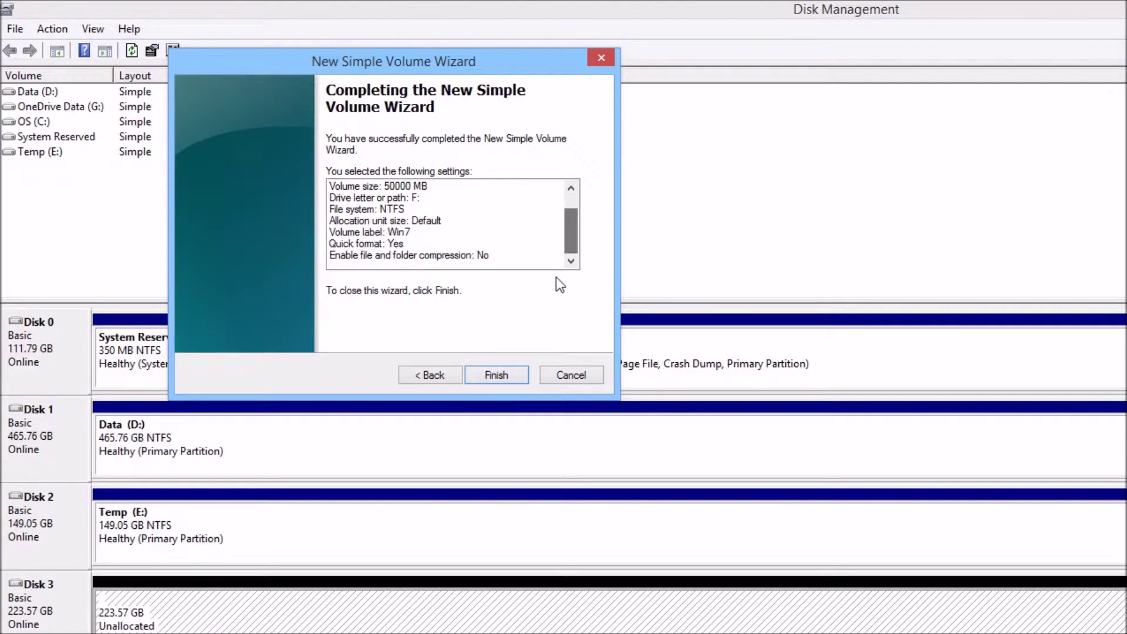
click(498, 369)
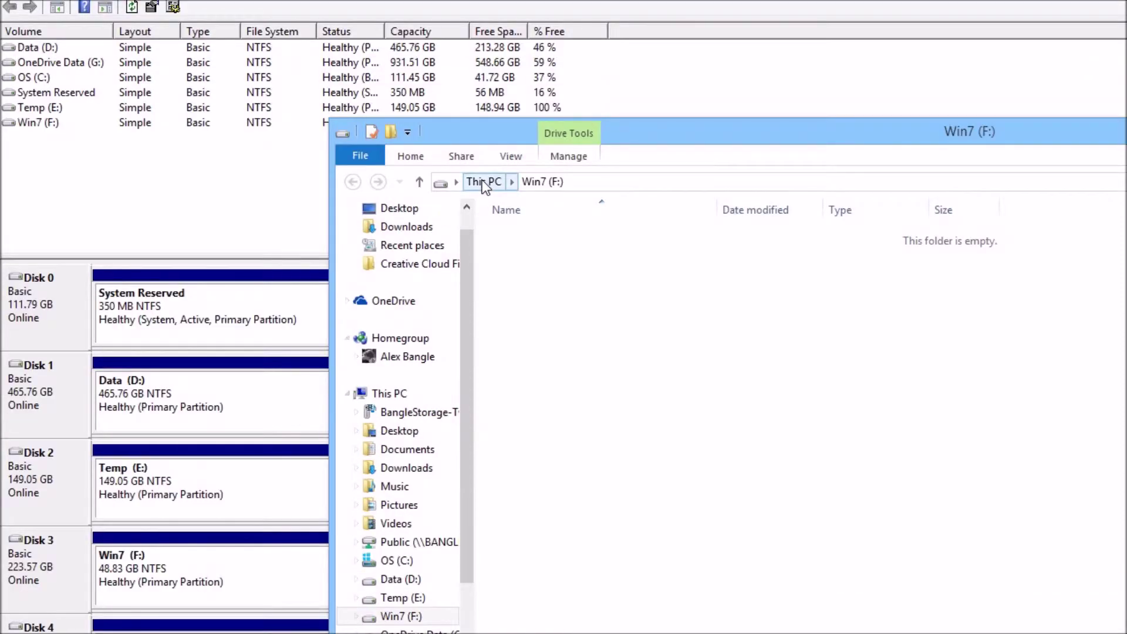
Check the Win7 (F:) drive and its contents in This PC, and return to Disk Management
click(482, 182)
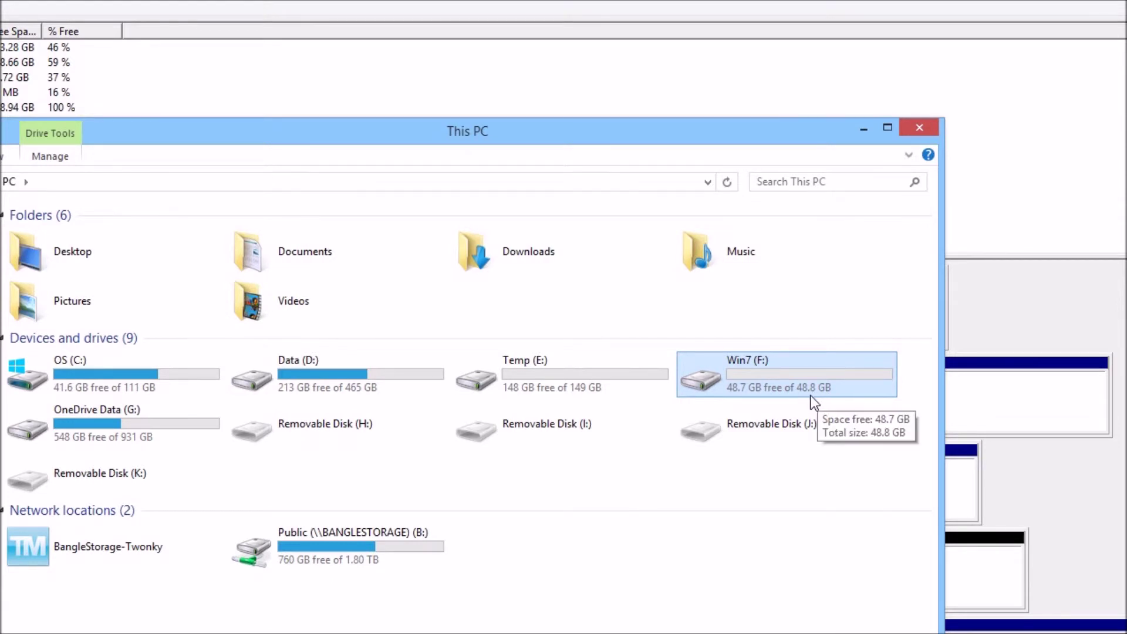
double_click(773, 370)
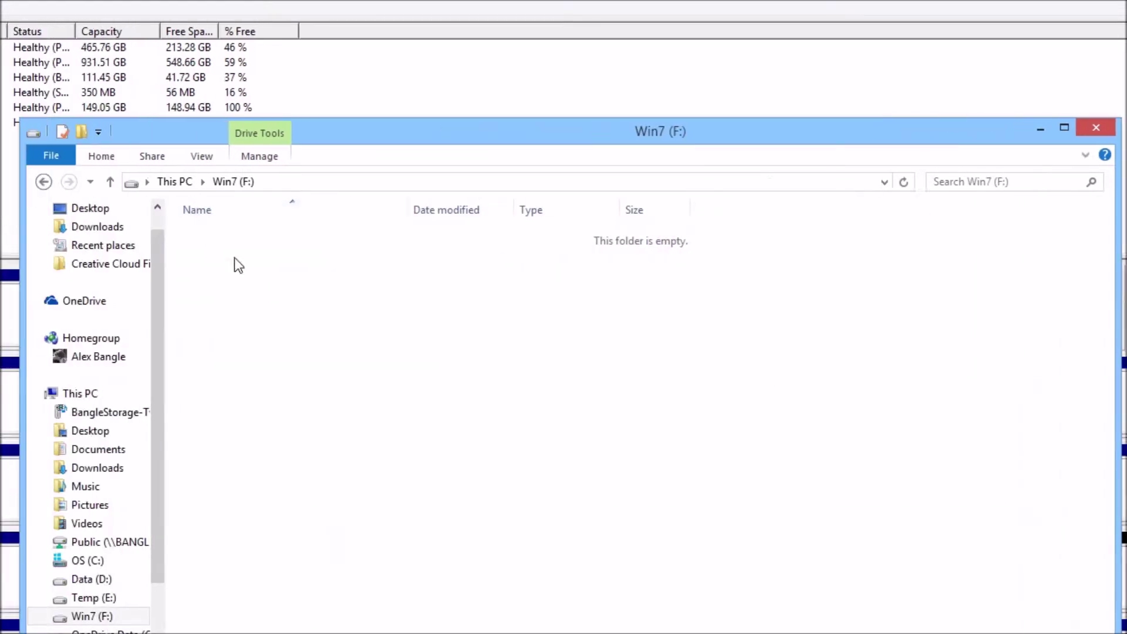
key(alt+Left)
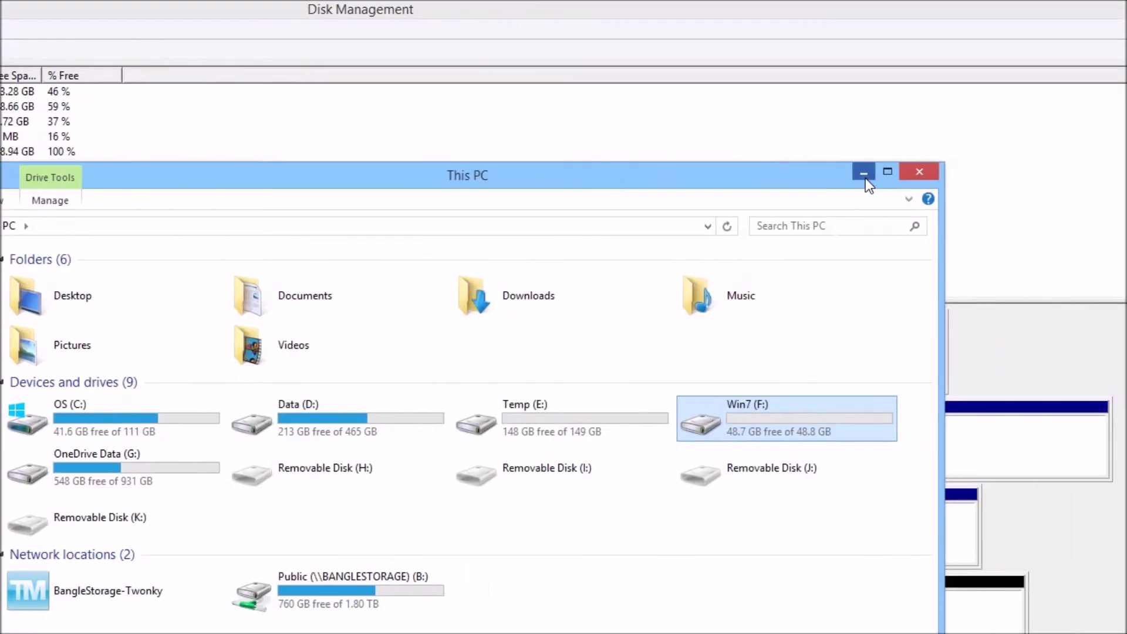
click(863, 174)
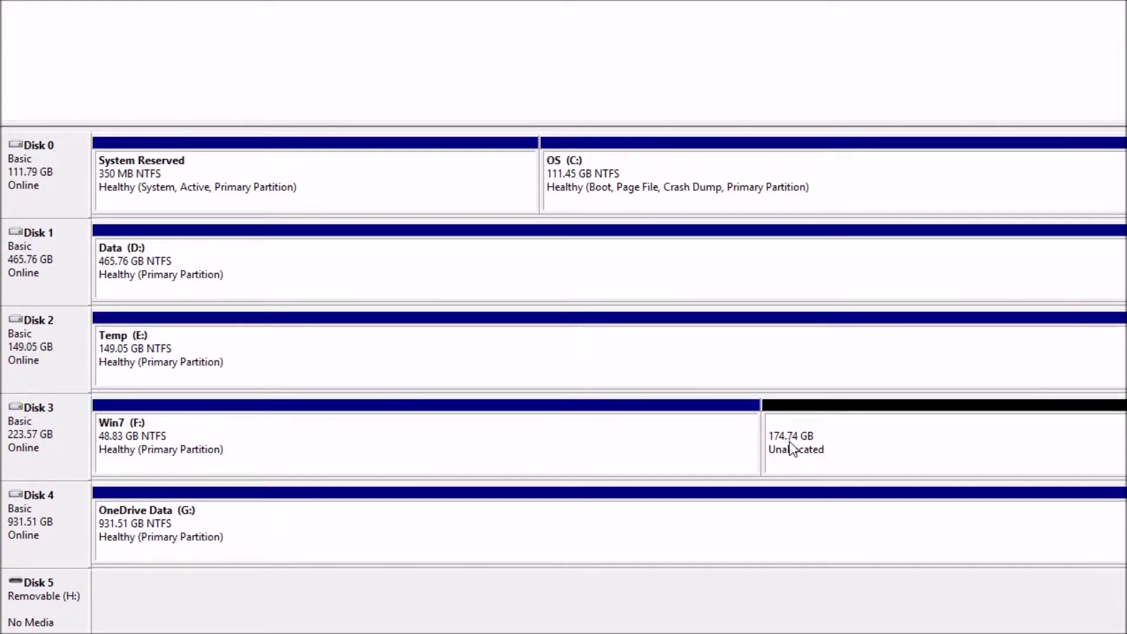
Start another simple volume in the remaining unallocated space on Disk 3 and set its size to 40000 MB
right_click(843, 442)
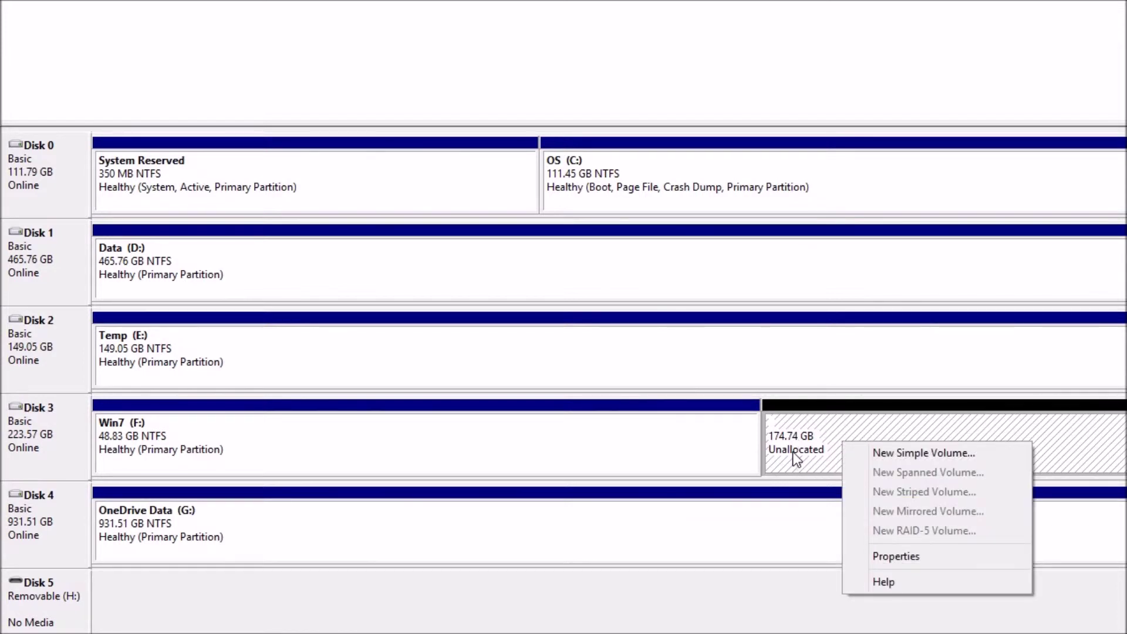
click(927, 453)
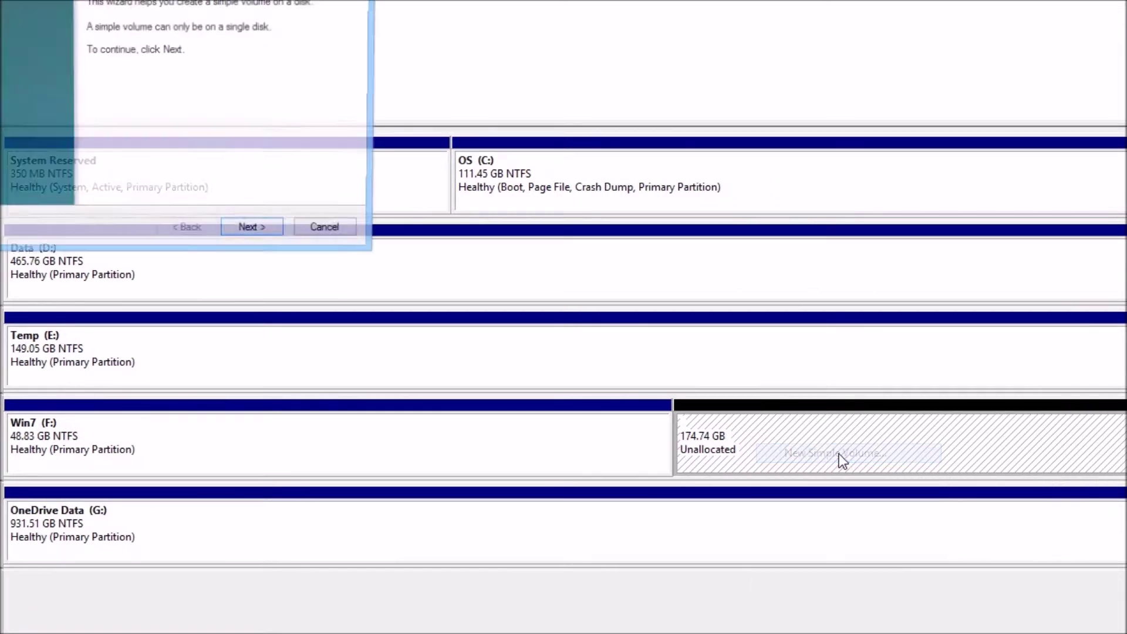
click(268, 233)
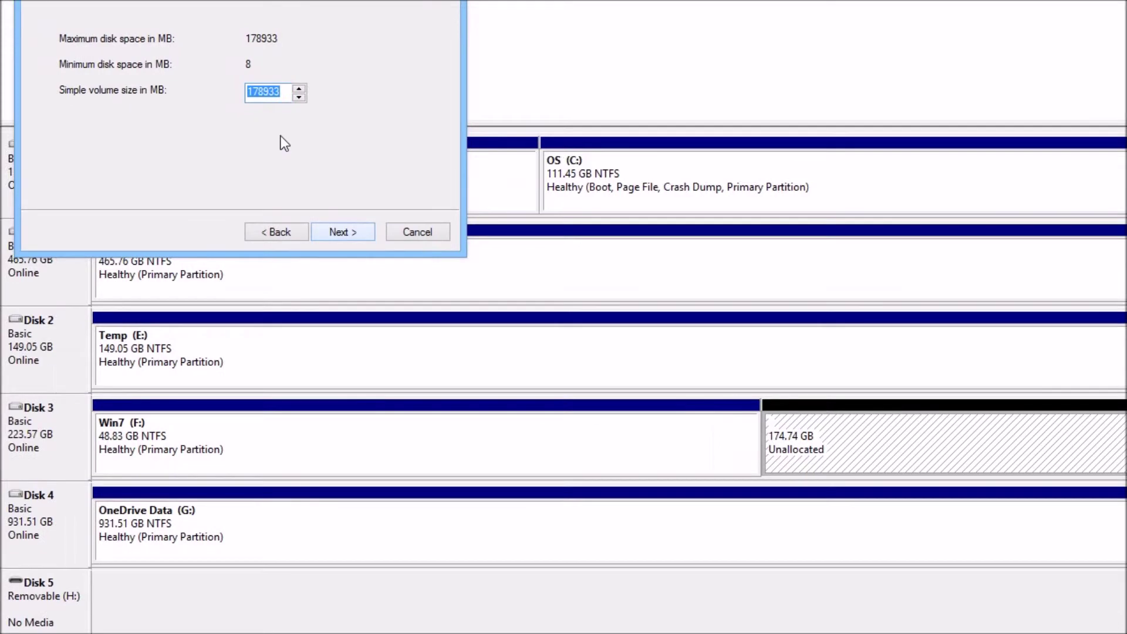
text(40)
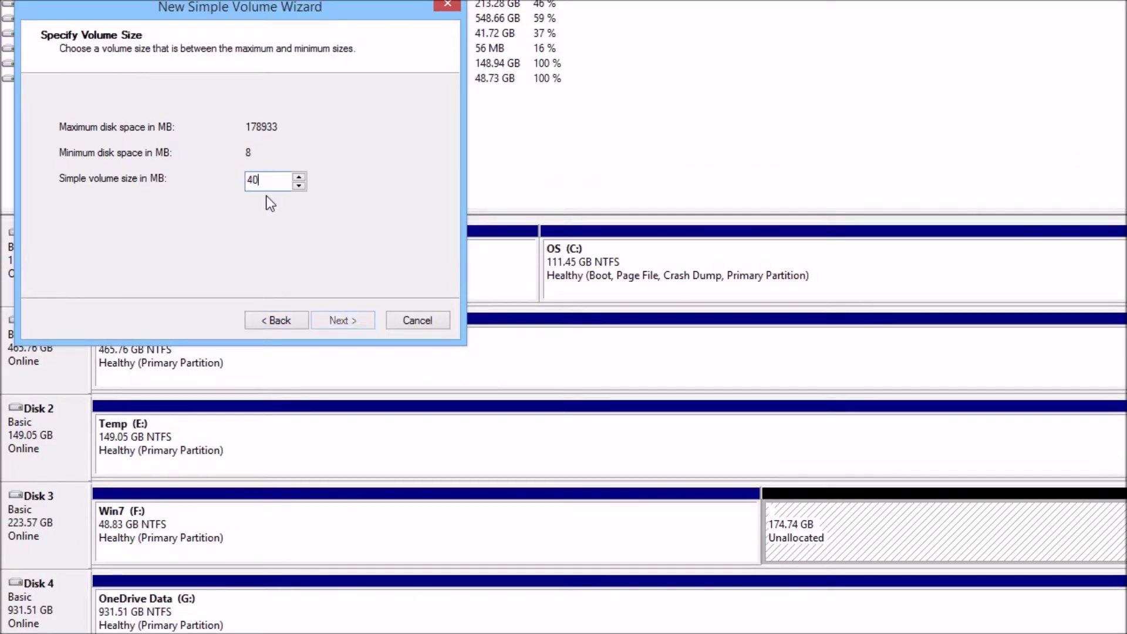
text(000)
click(344, 322)
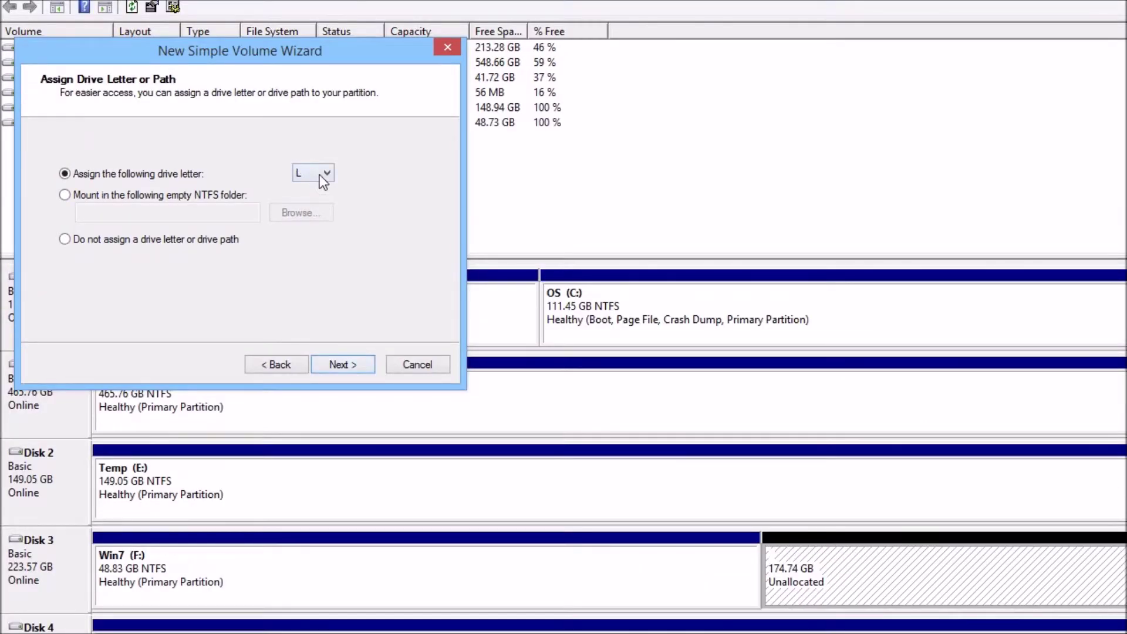
Review the available drive letters and assign L to the new 40000 MB volume
click(320, 130)
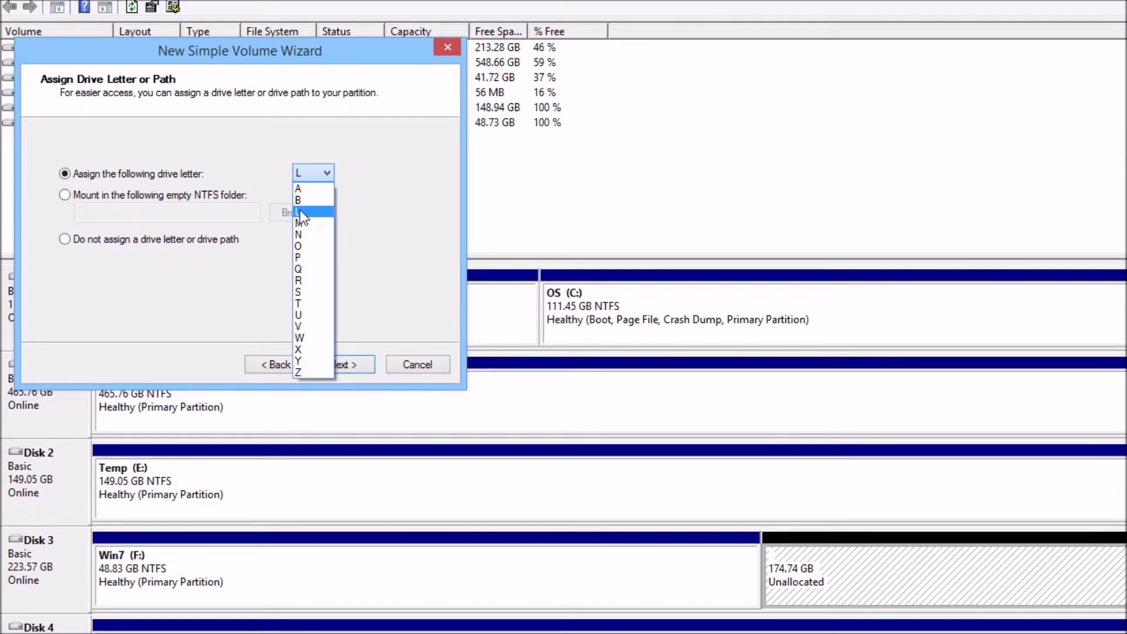
click(312, 219)
click(321, 169)
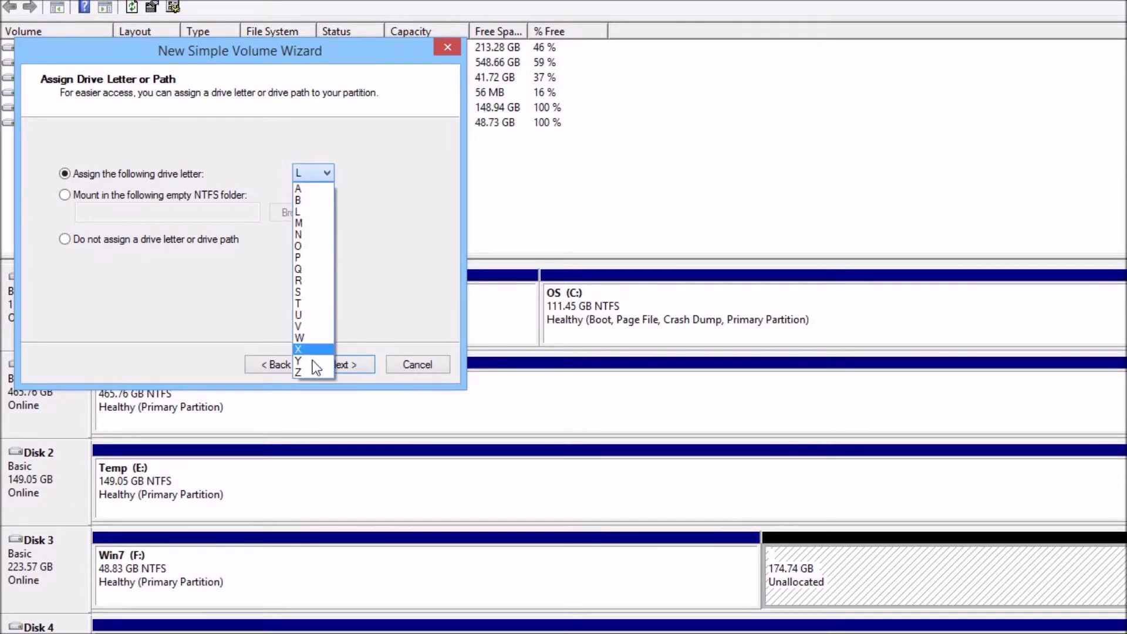
click(322, 212)
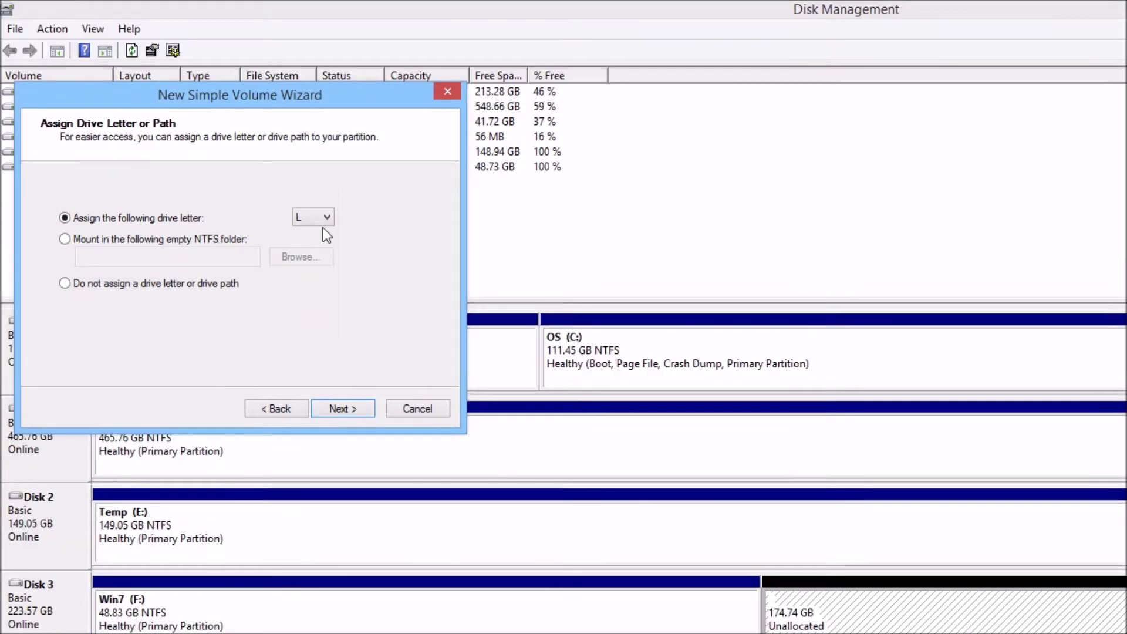
click(360, 407)
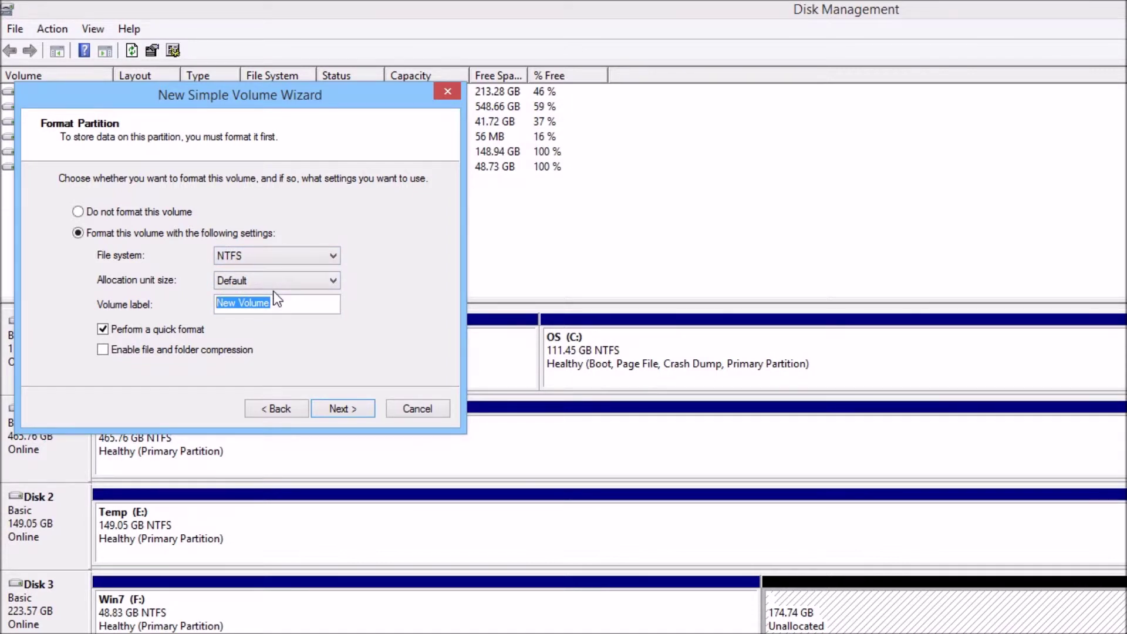
Create the volume with the label Linux, NTFS and quick format, and check the drive list in This PC
text(Linux)
click(347, 408)
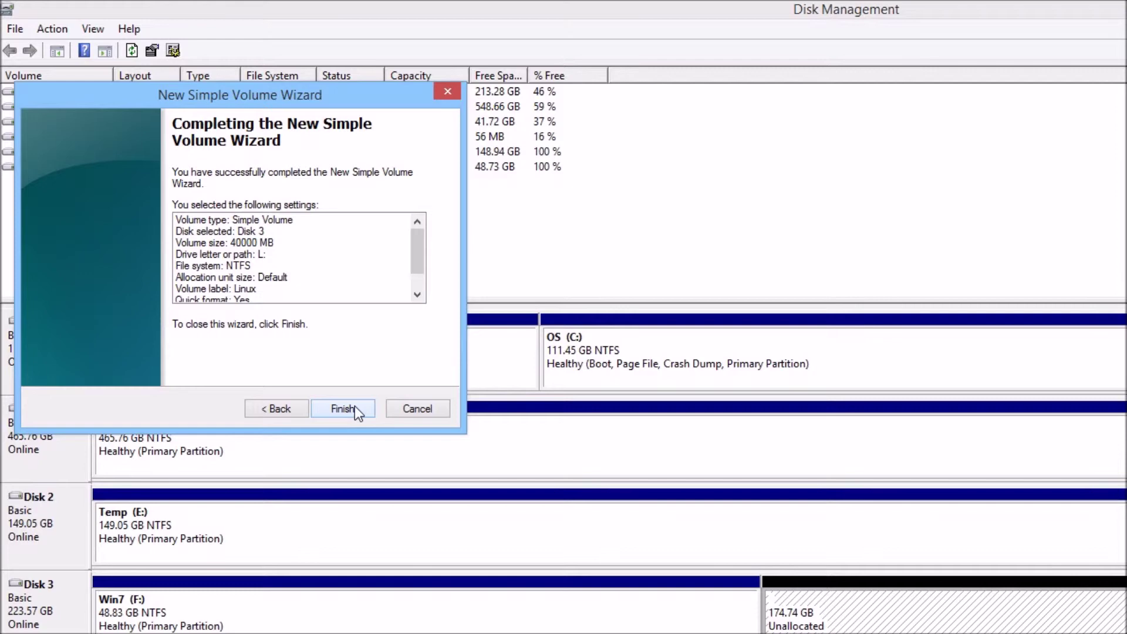
click(347, 409)
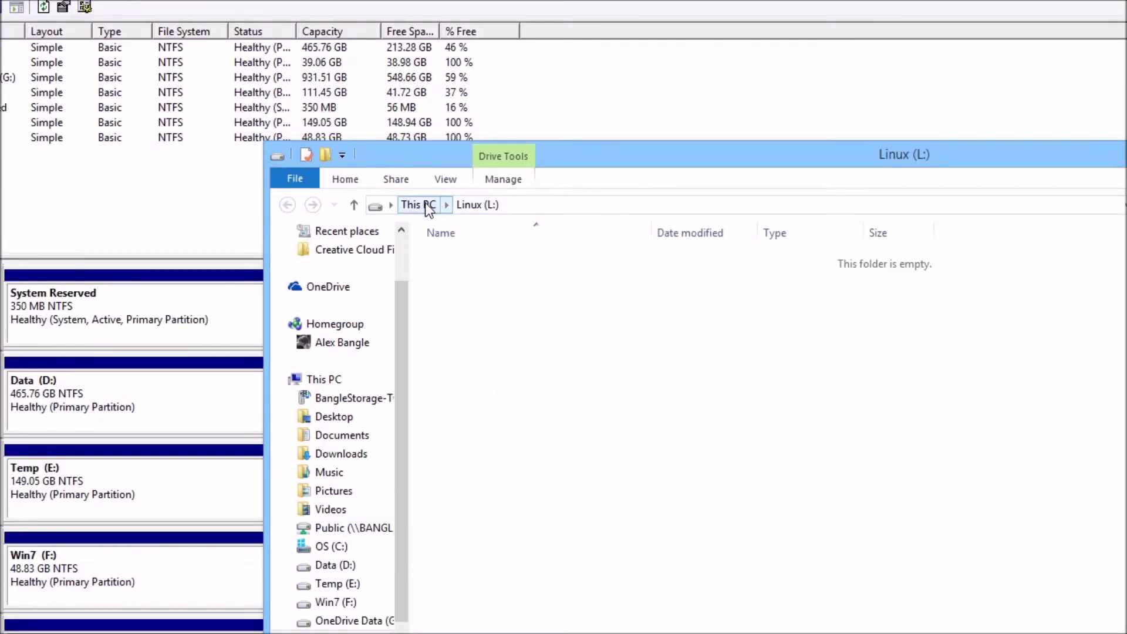
click(425, 204)
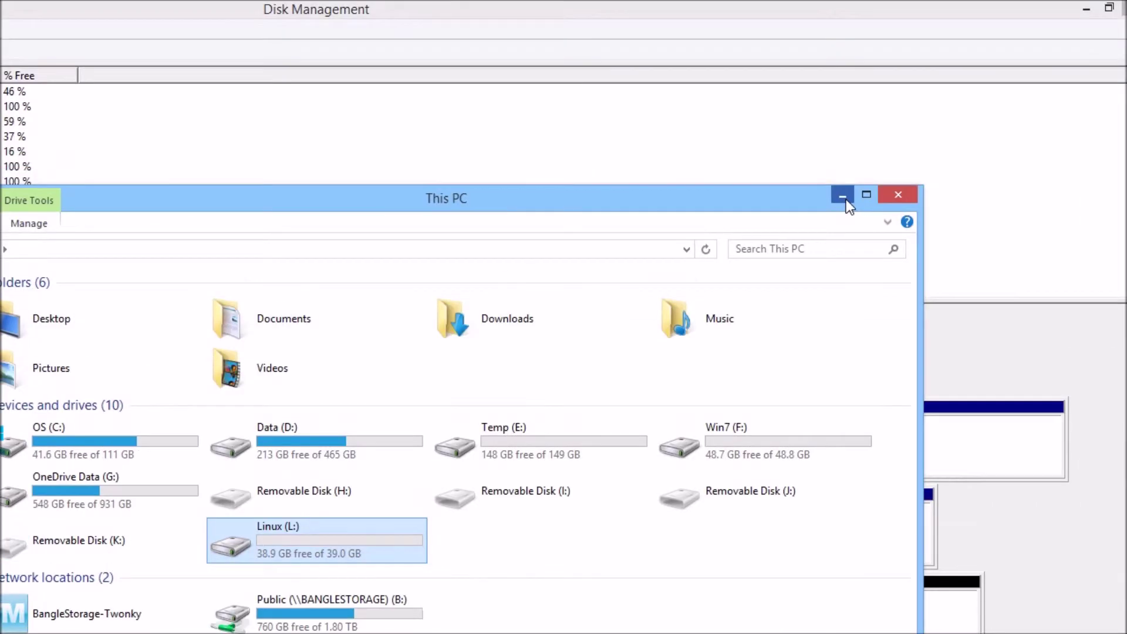
Minimize the This PC window to return to Disk Management
click(1018, 108)
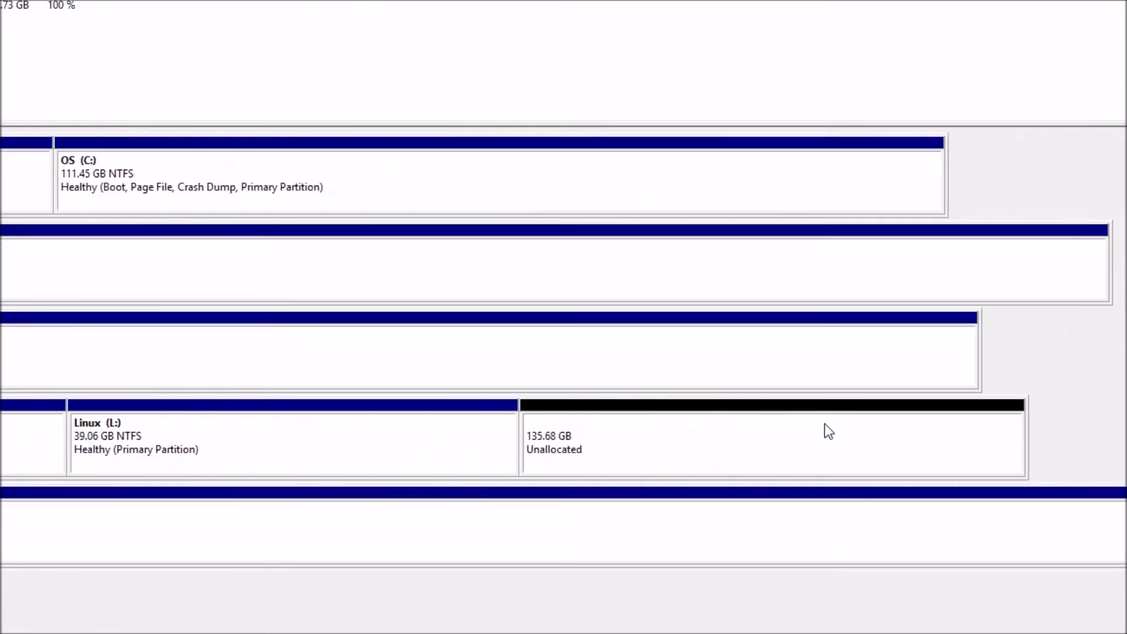
click(573, 437)
right_click(611, 429)
click(681, 440)
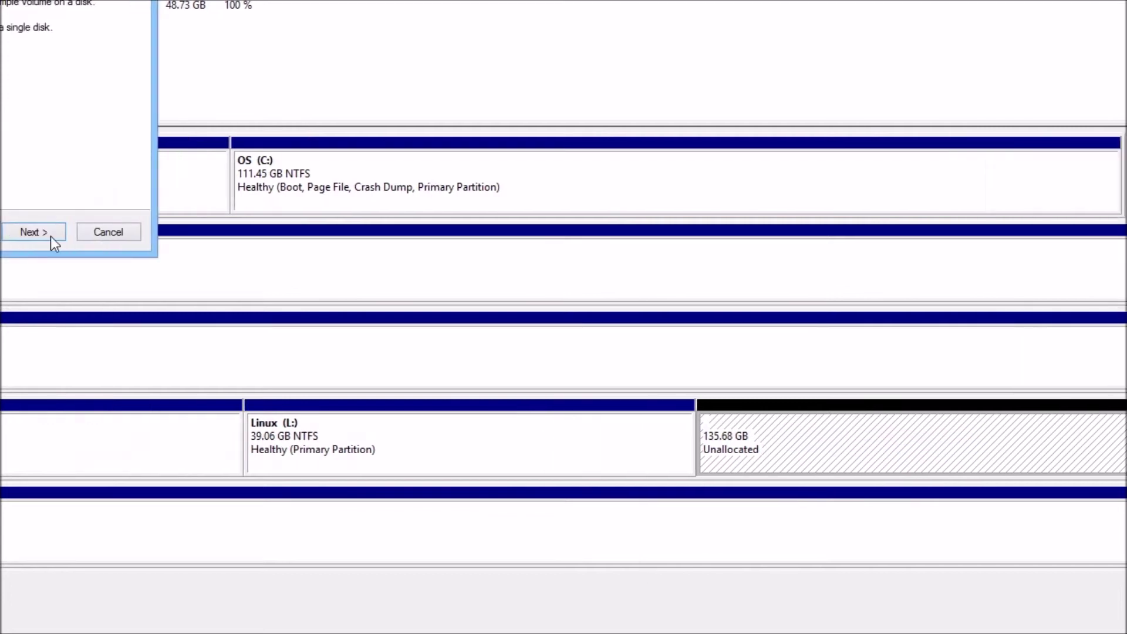
click(51, 235)
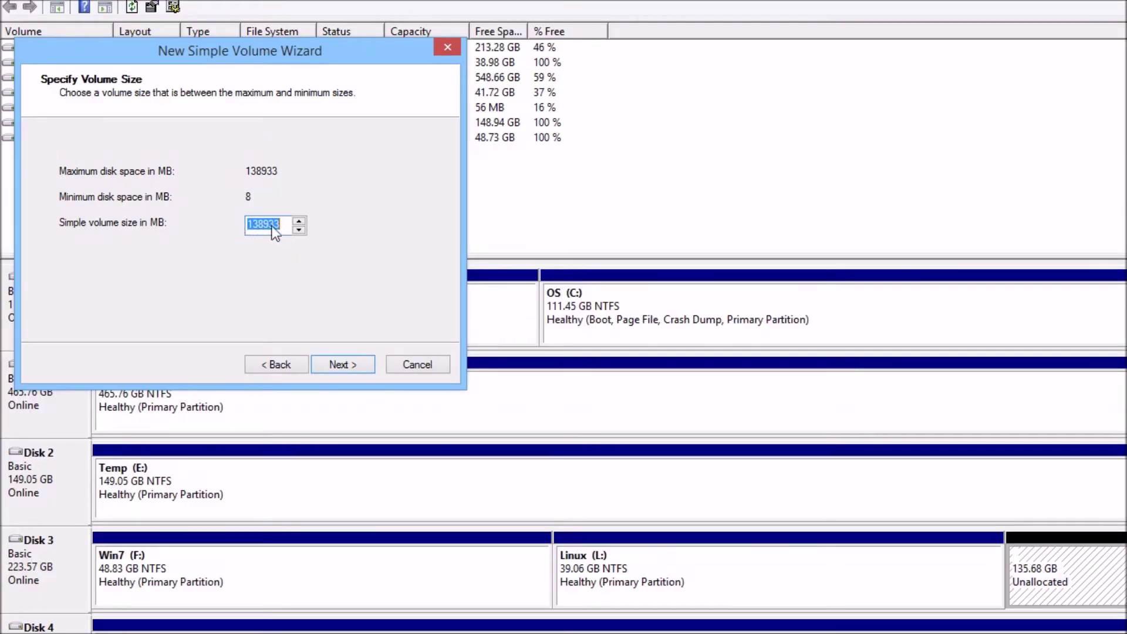
click(342, 365)
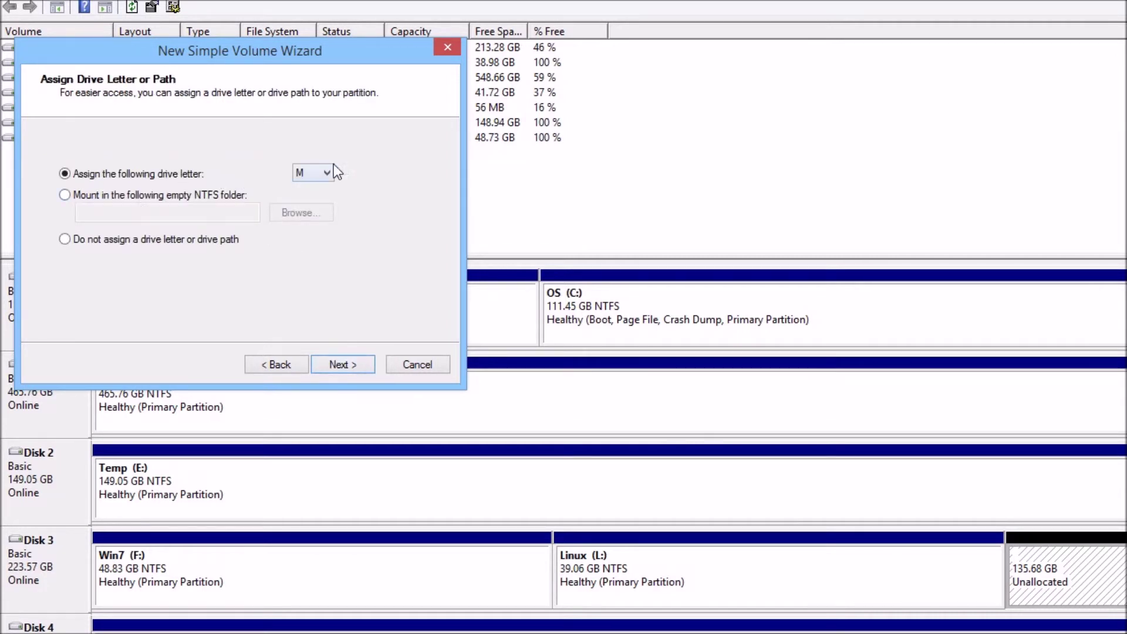
click(356, 370)
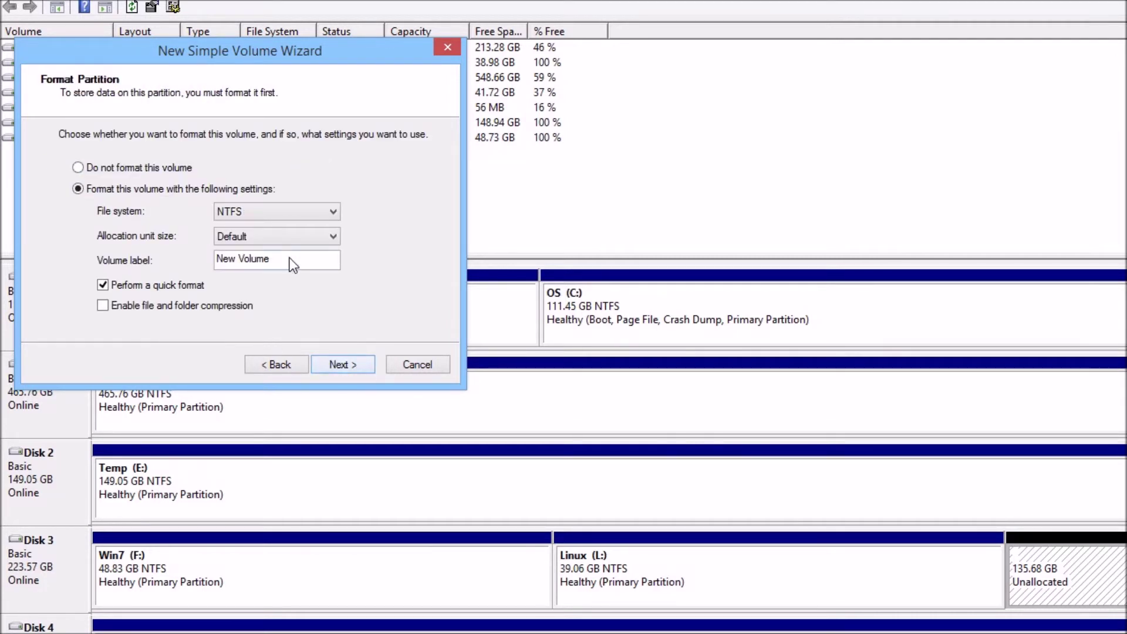
drag(293, 263, 145, 248)
text(Temp Stora)
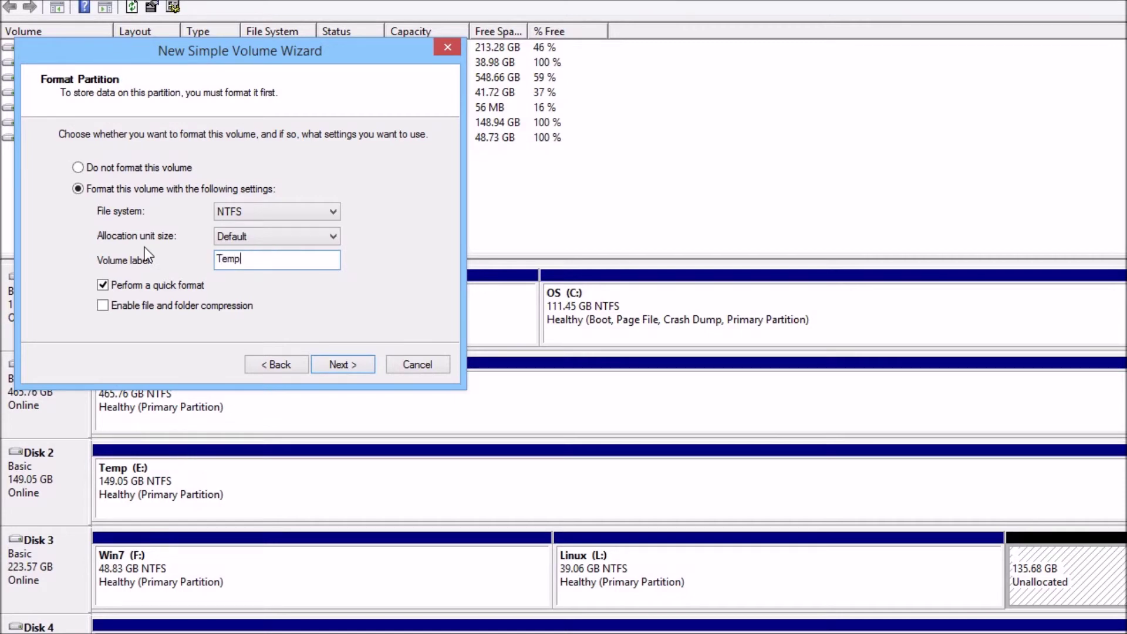
text(ge)
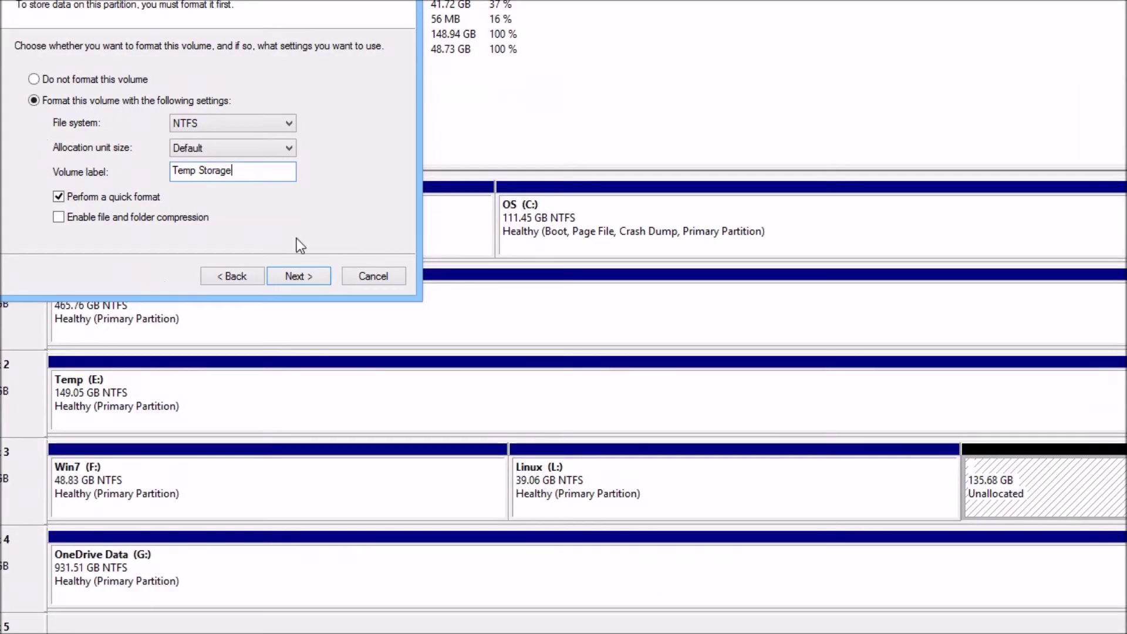
click(378, 276)
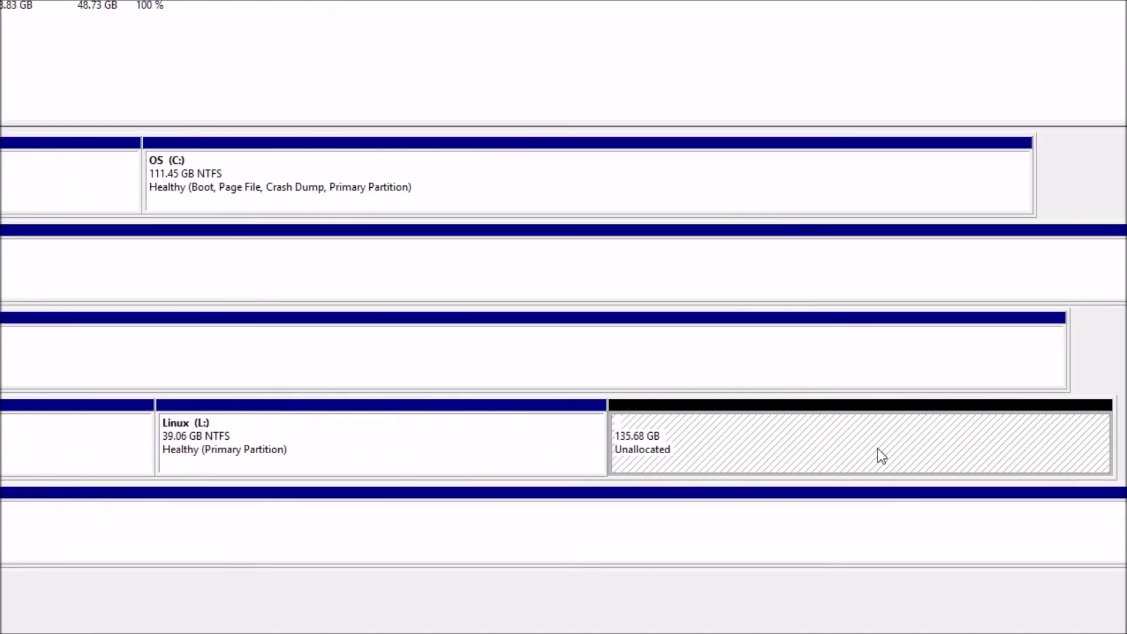